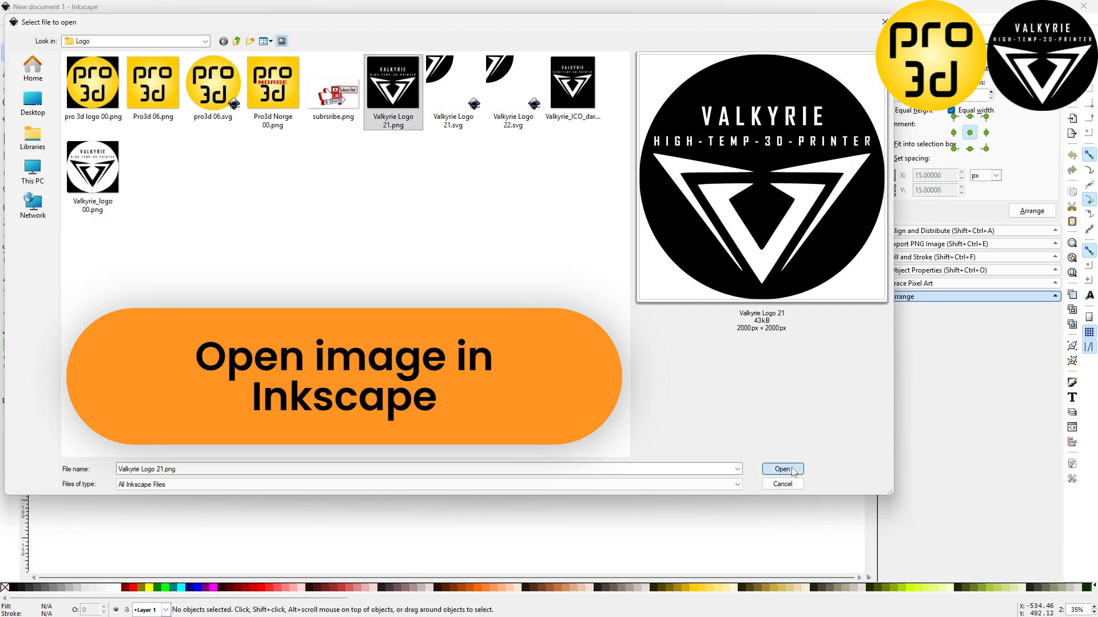
Open Valkyrie Logo 21.png and trace the bitmap into a path using a single brightness cutoff scan with live preview enabled.
left_click(613, 391)
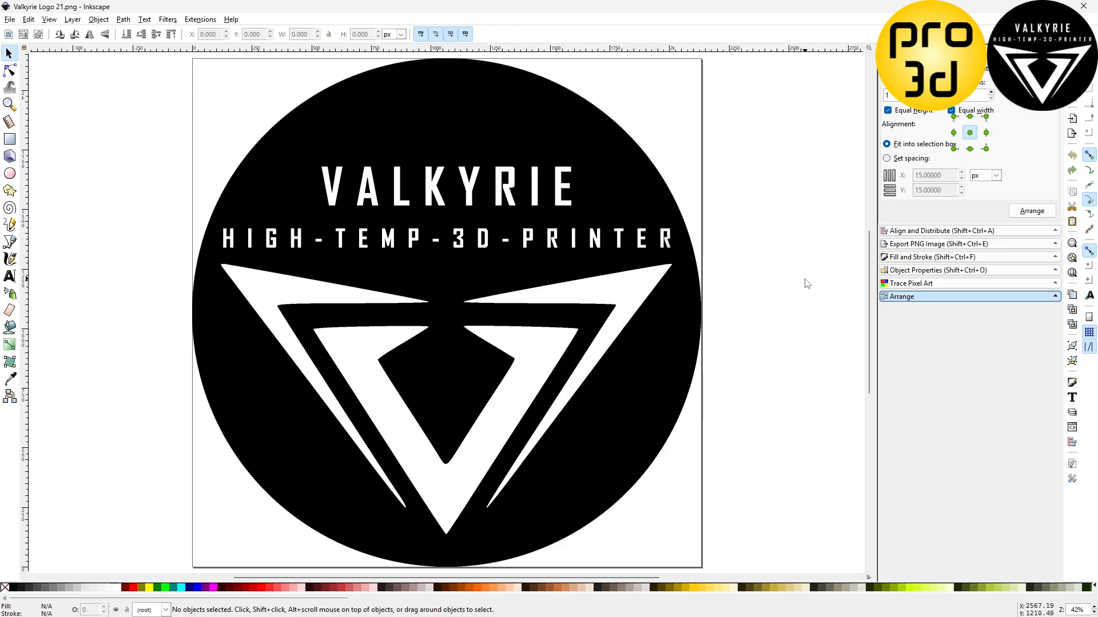
left_click(125, 23)
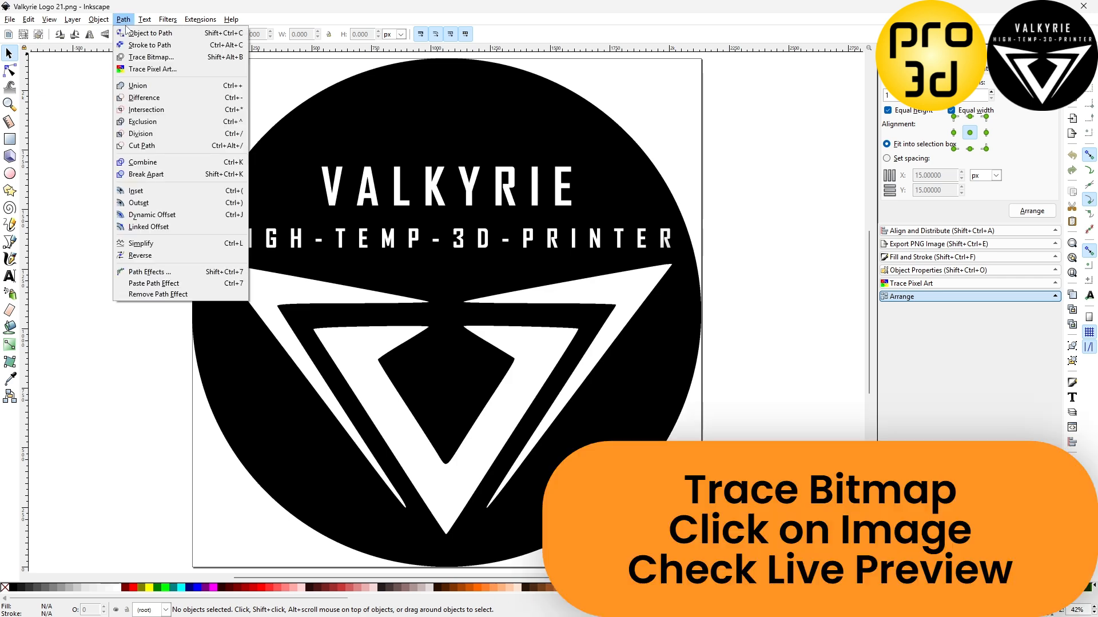
left_click(136, 57)
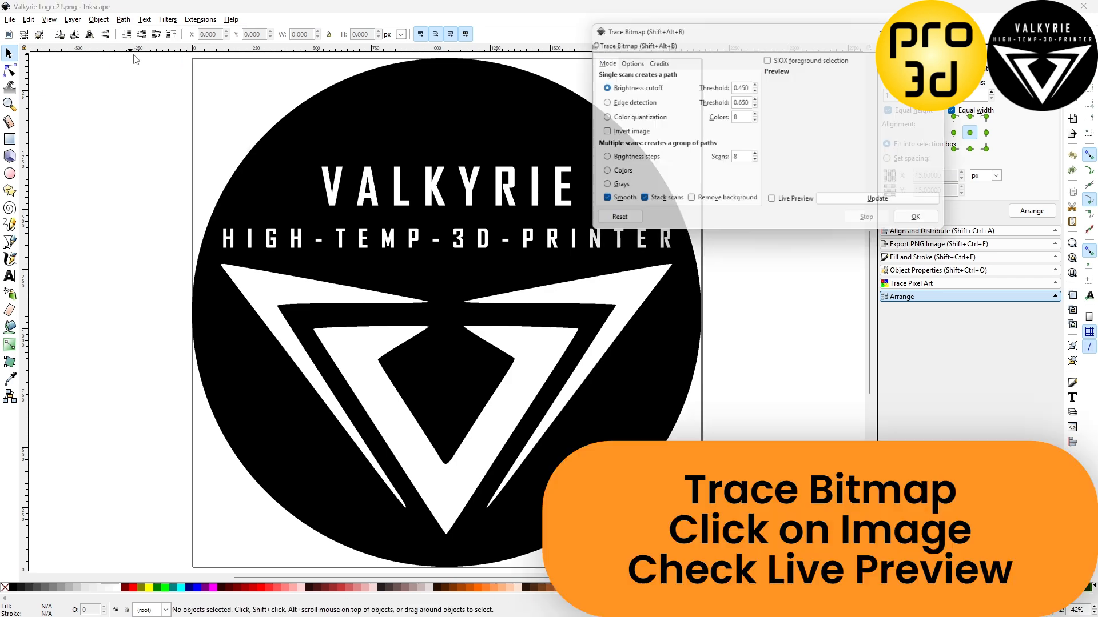
left_click(514, 136)
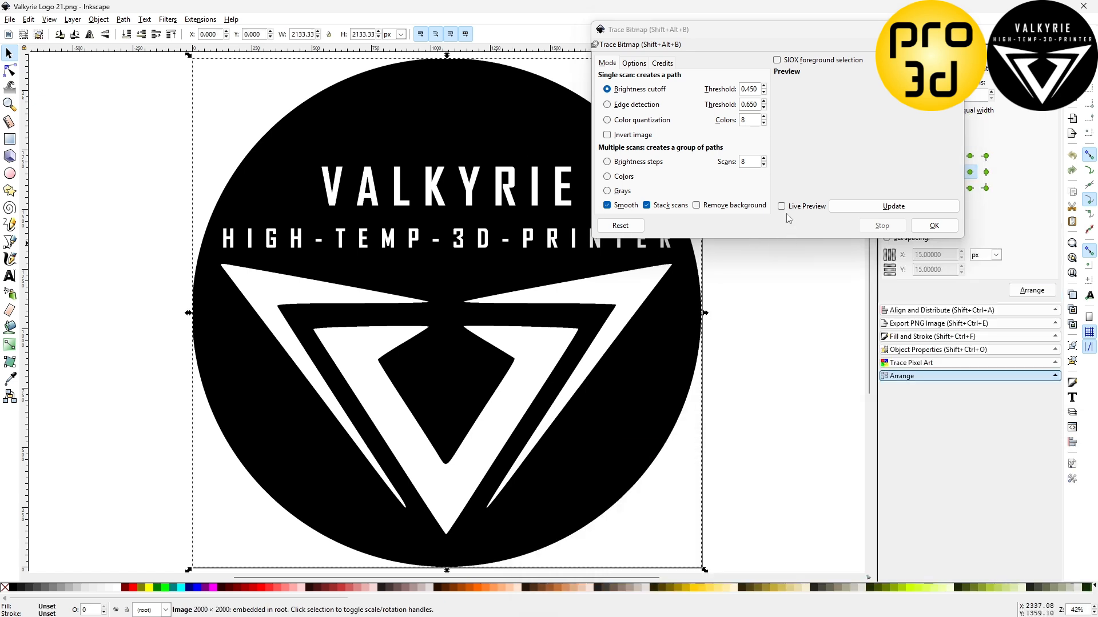
left_click(781, 205)
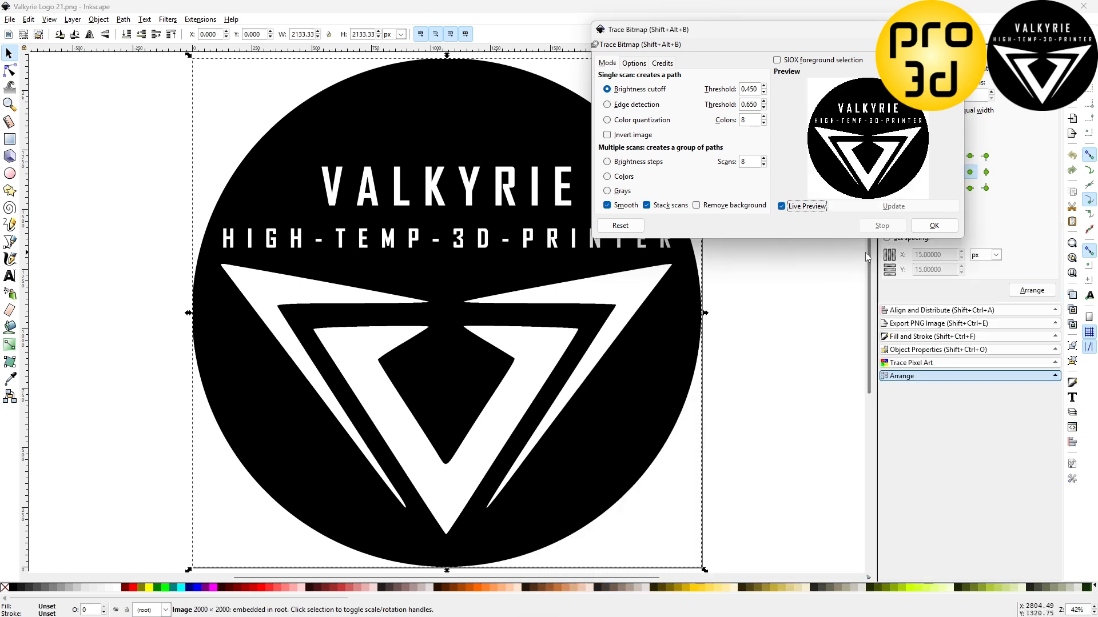
left_click(932, 226)
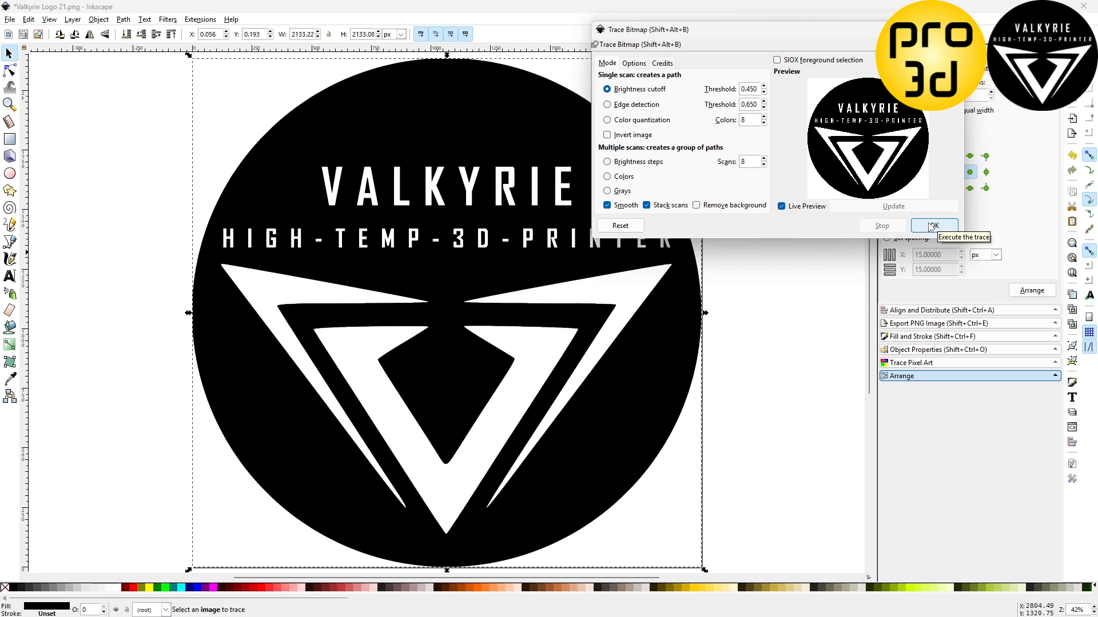
left_click(950, 29)
Move the traced logo off the original image, then delete the original bitmap.
scroll(566, 201, "down", 4)
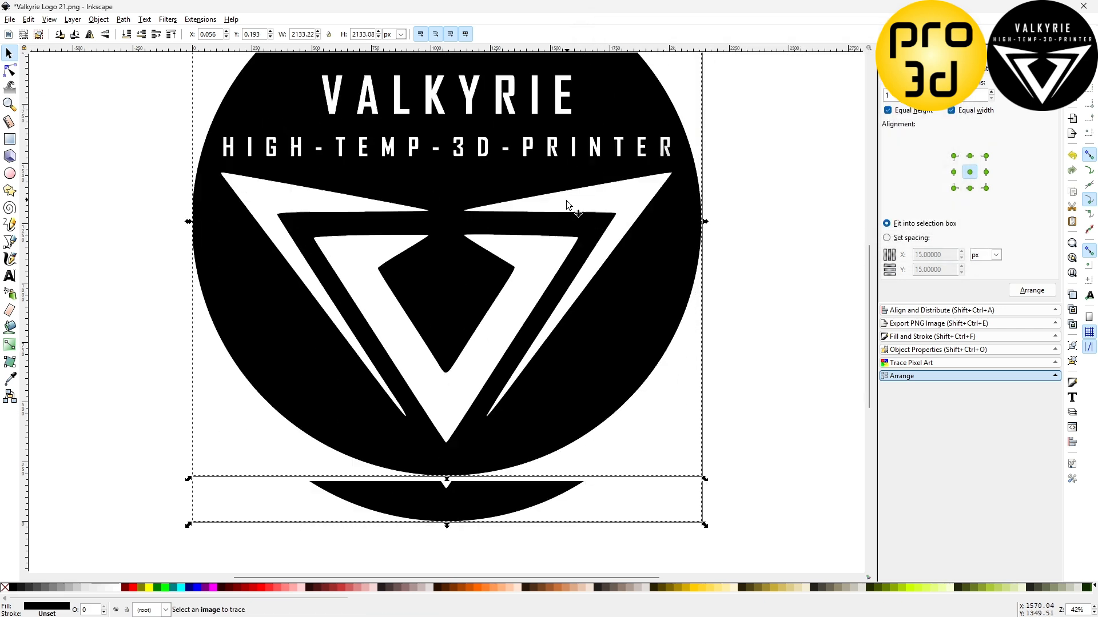
scroll(565, 332, "down", 2)
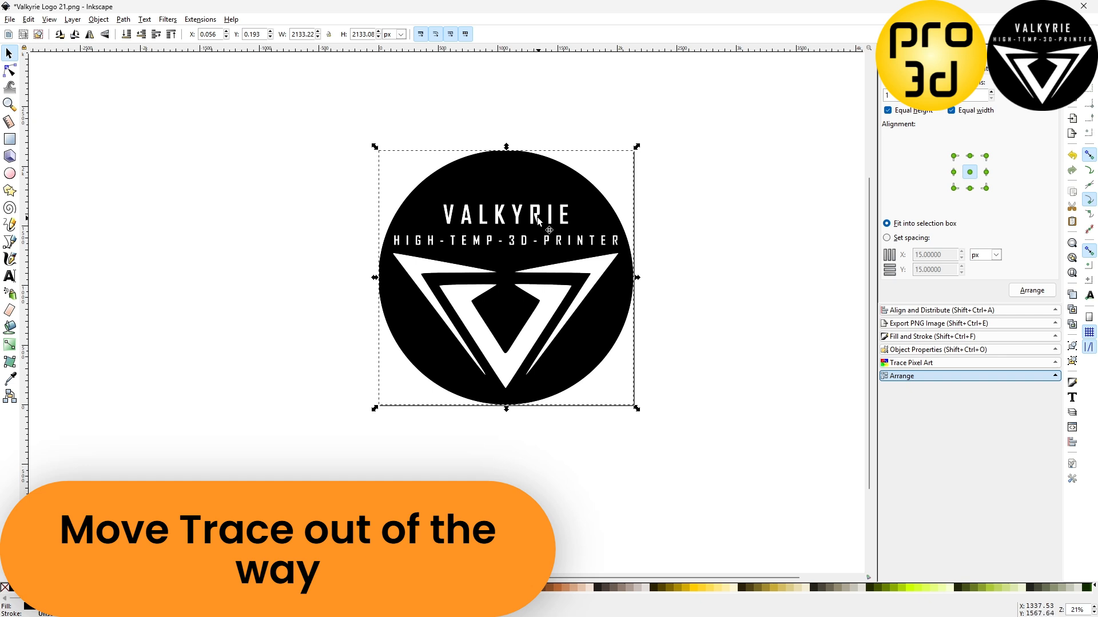
mouse_move(525, 192)
left_mouse_down()
mouse_move(718, 280)
mouse_move(724, 309)
left_mouse_up()
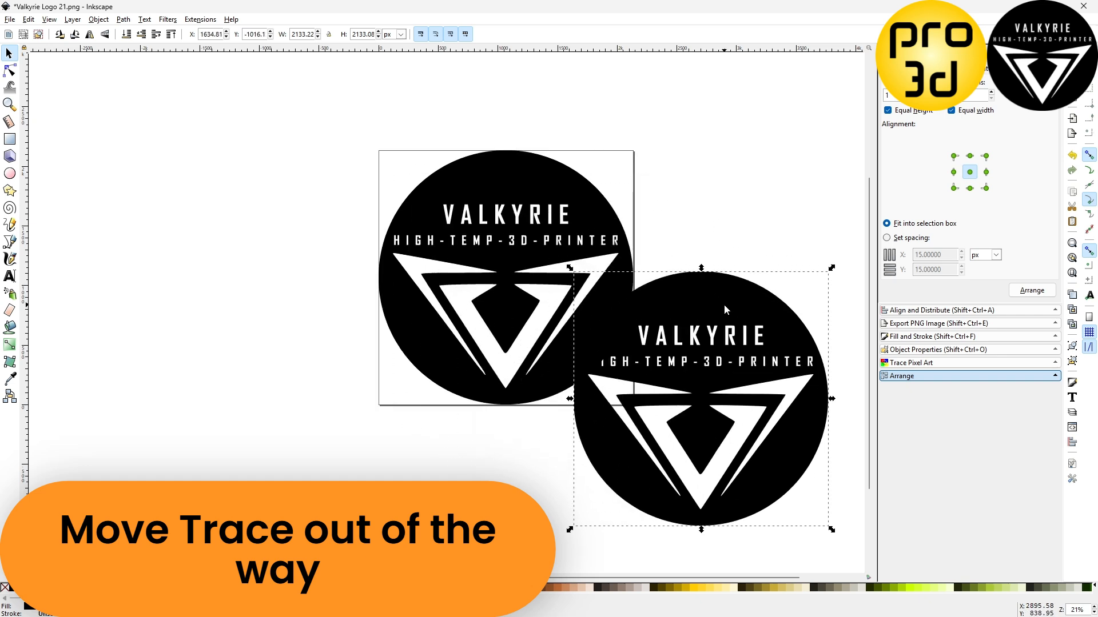
left_click(550, 191)
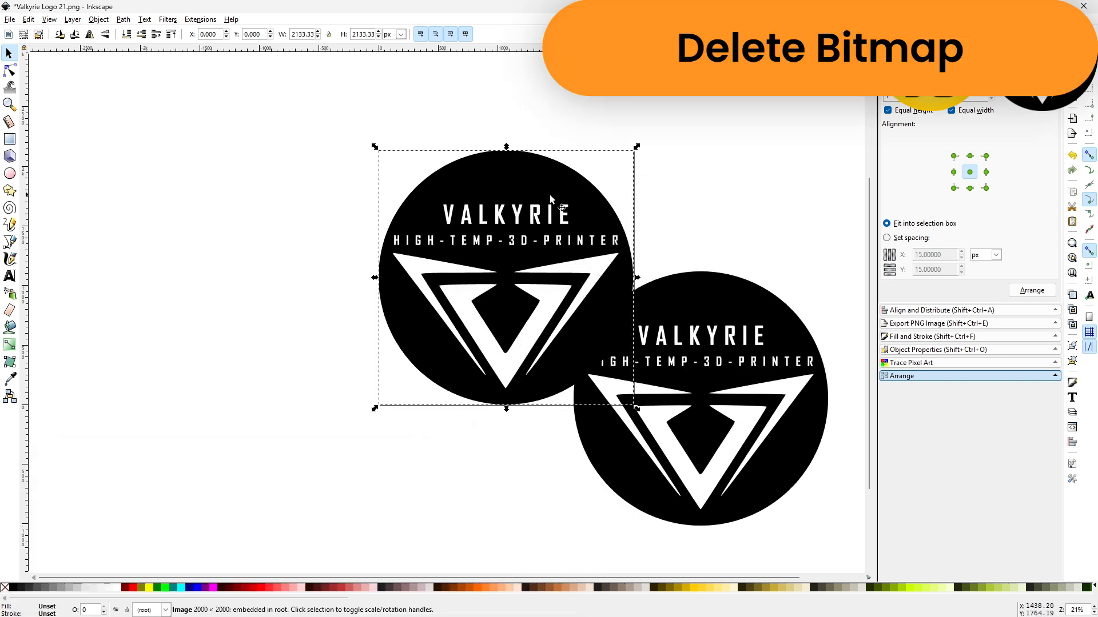
right_click(549, 196)
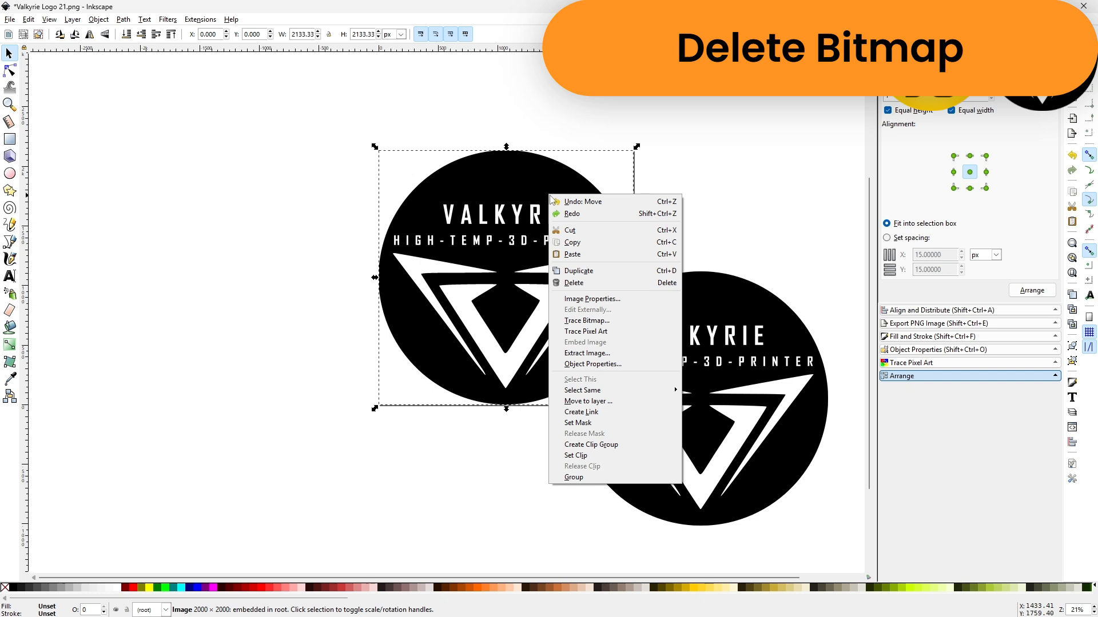
left_click(574, 286)
Move the traced logo back over the page's upper-left area and resize the page to fit it.
mouse_move(702, 303)
left_mouse_down()
mouse_move(632, 233)
mouse_move(421, 171)
left_mouse_up()
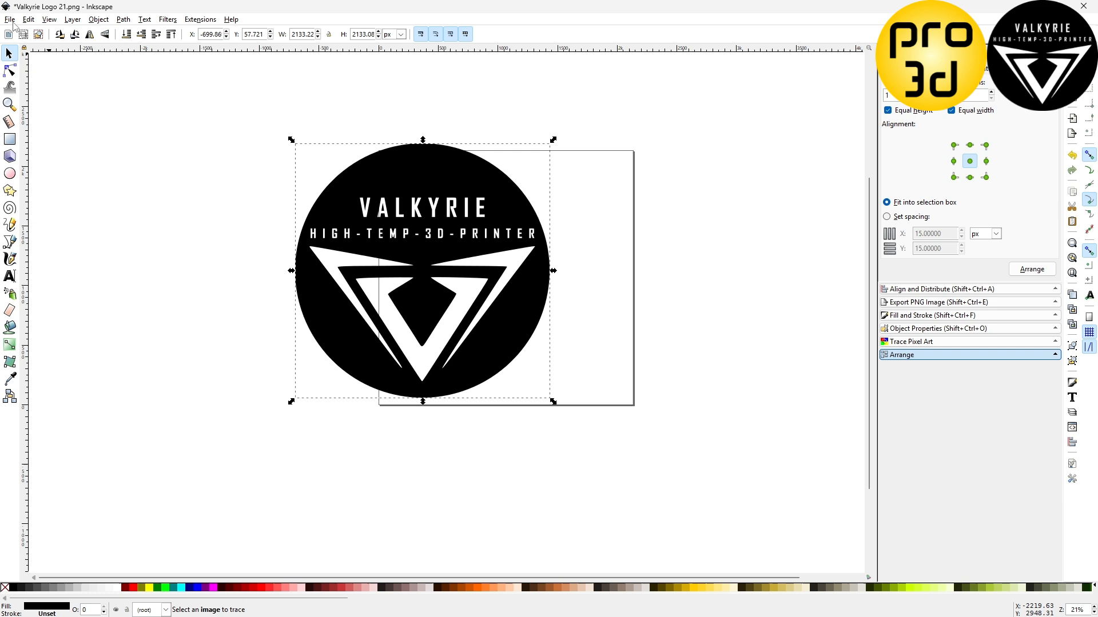
left_click(12, 22)
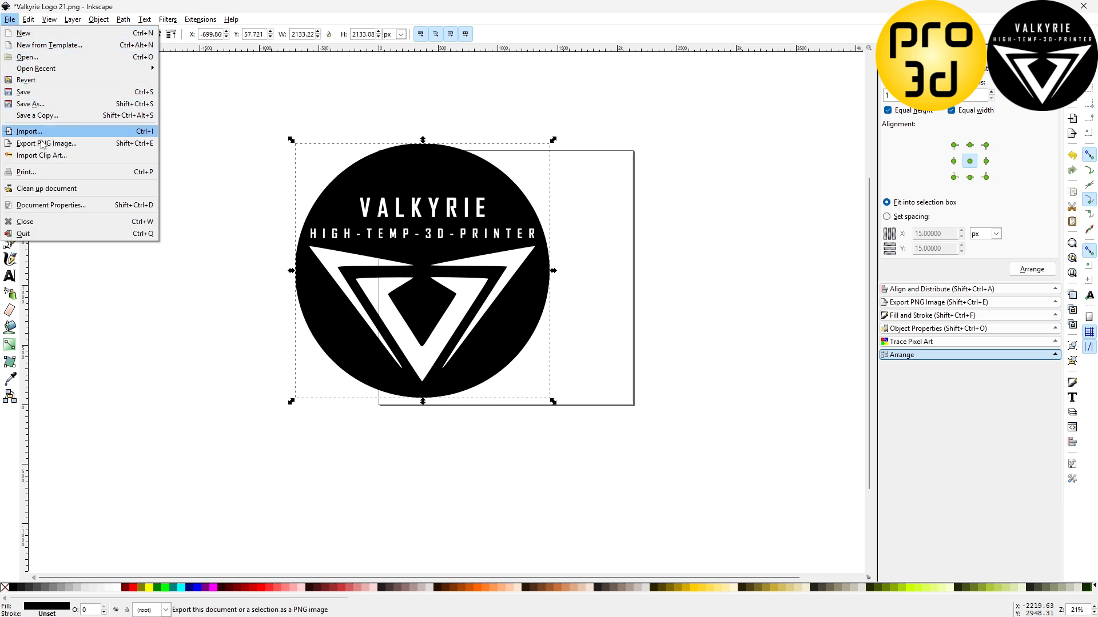
left_click(47, 206)
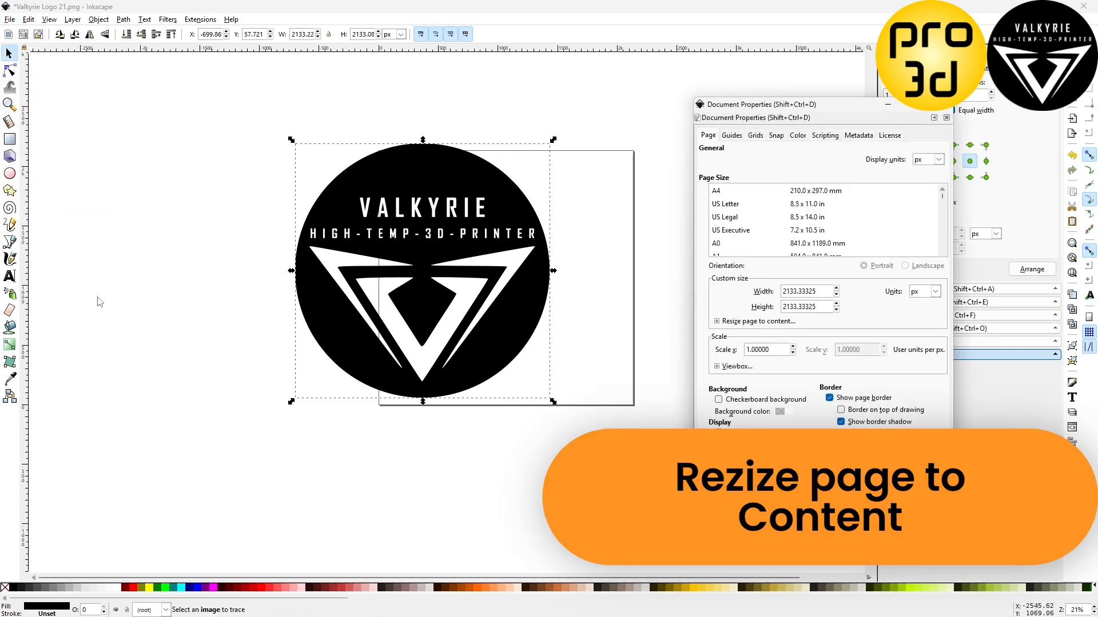
left_click(717, 321)
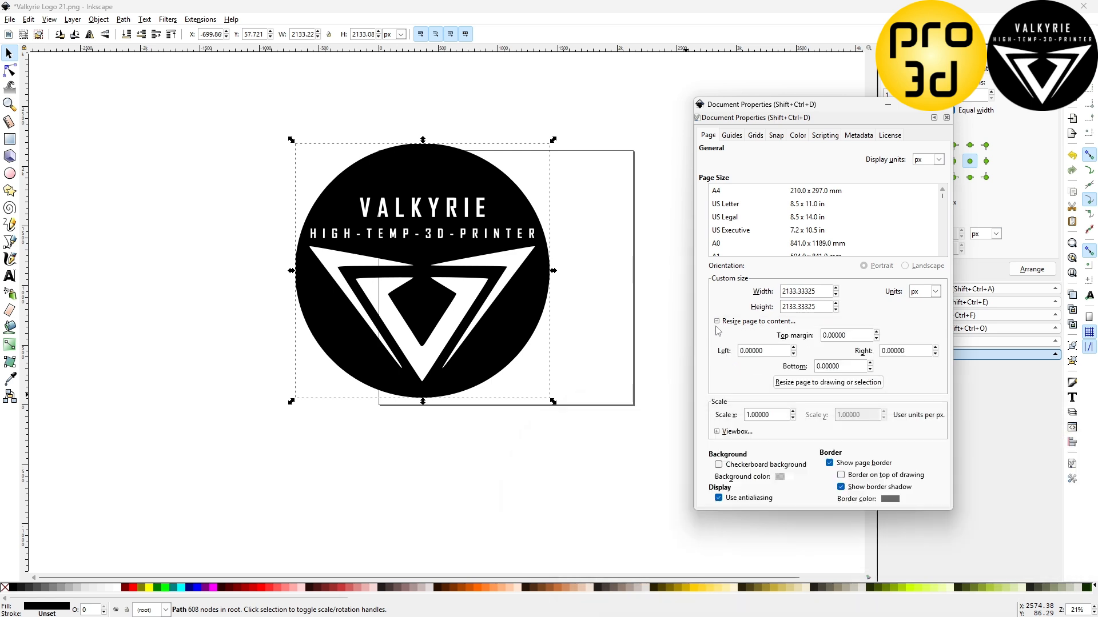
left_click(810, 385)
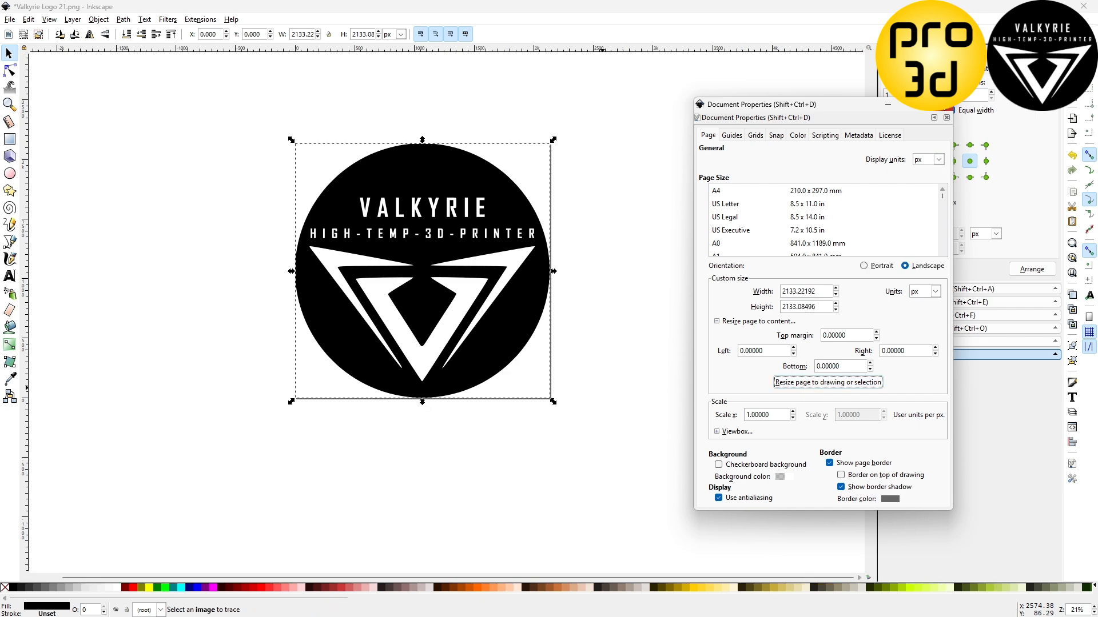
left_click(940, 105)
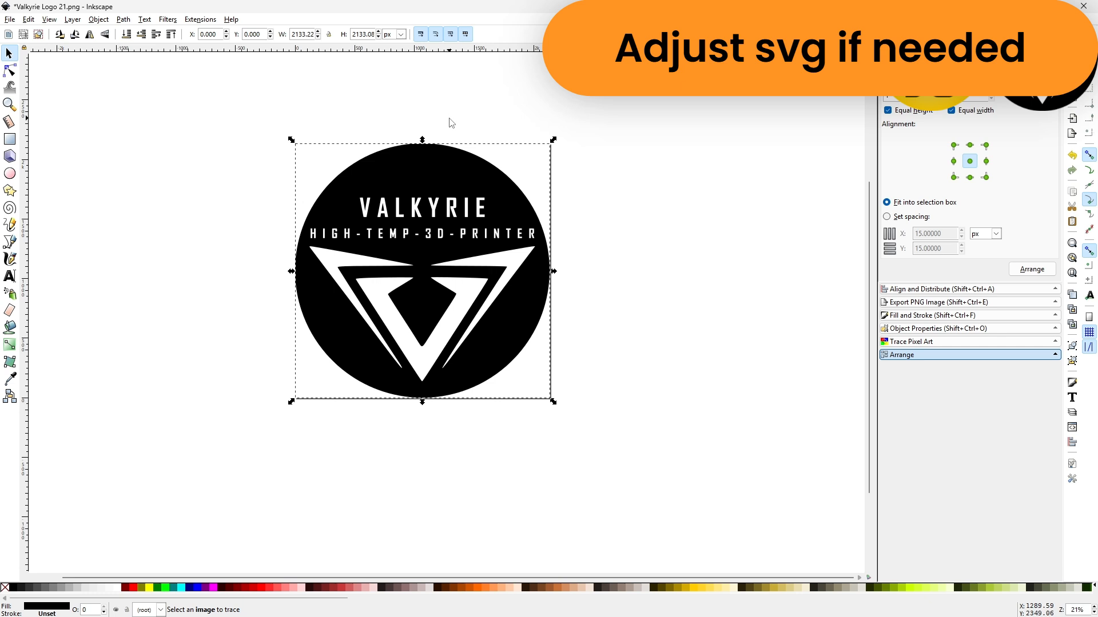
Scale the traced logo proportionally to 2000 px wide, then set its height to 2000 px independently of the width.
left_click(329, 35)
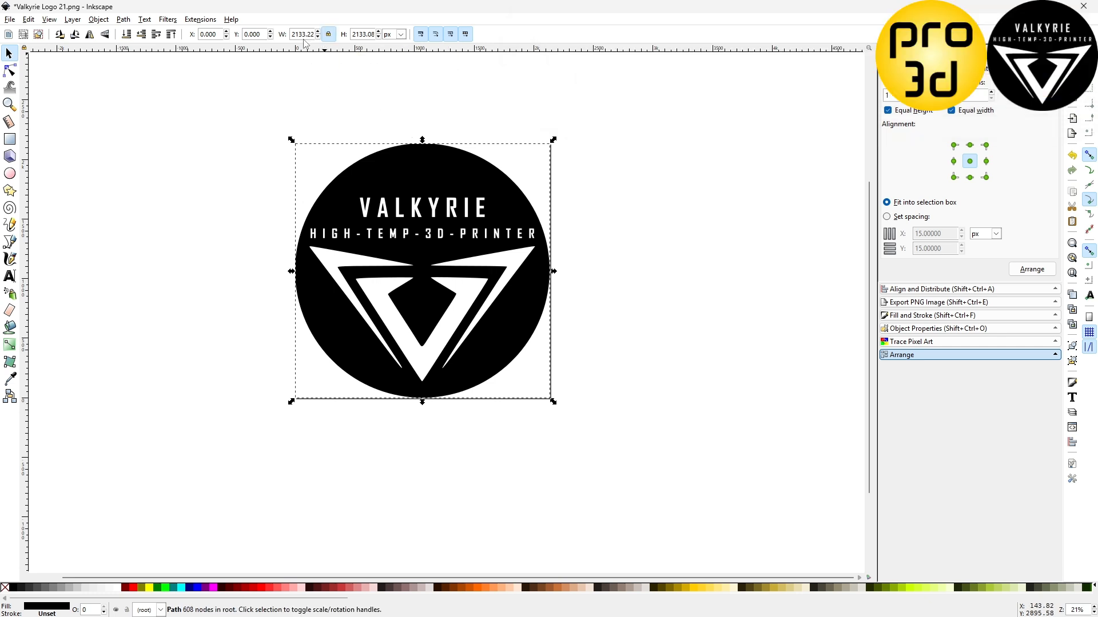
double_click(303, 34)
type("2000")
key("Return")
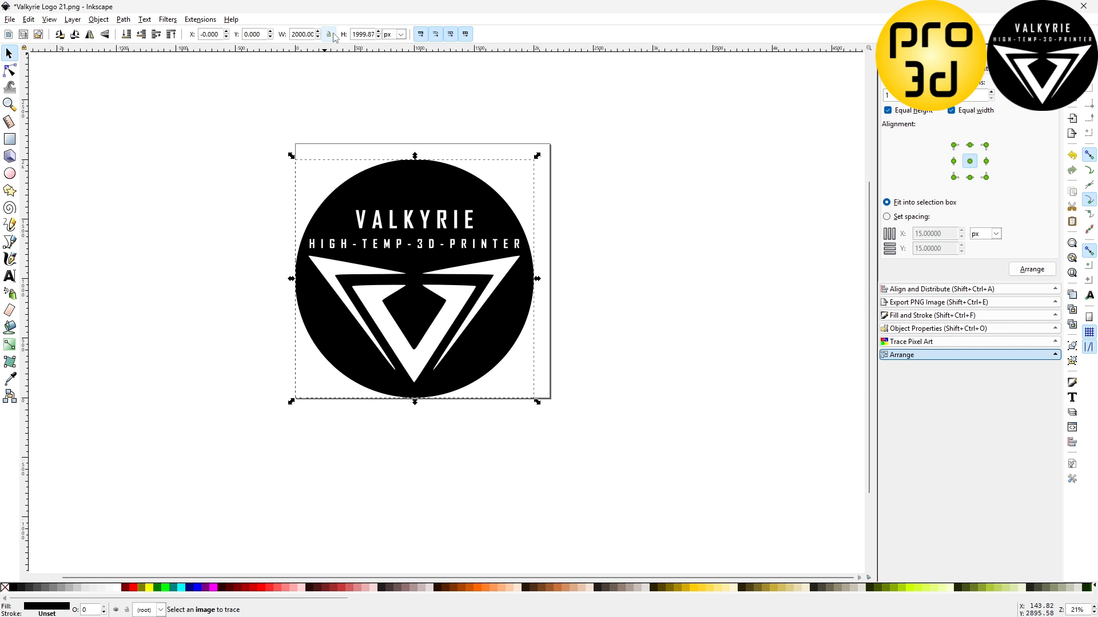
double_click(364, 34)
type("2000.00")
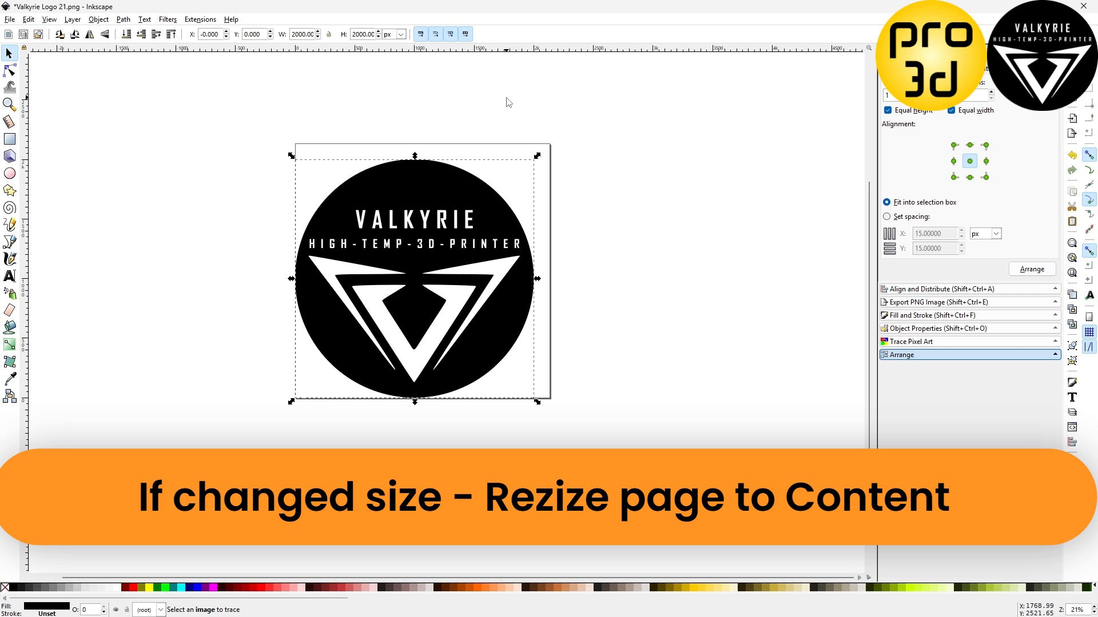
Resize the page again to match the 2000 × 2000 px logo through the document properties.
left_click(10, 20)
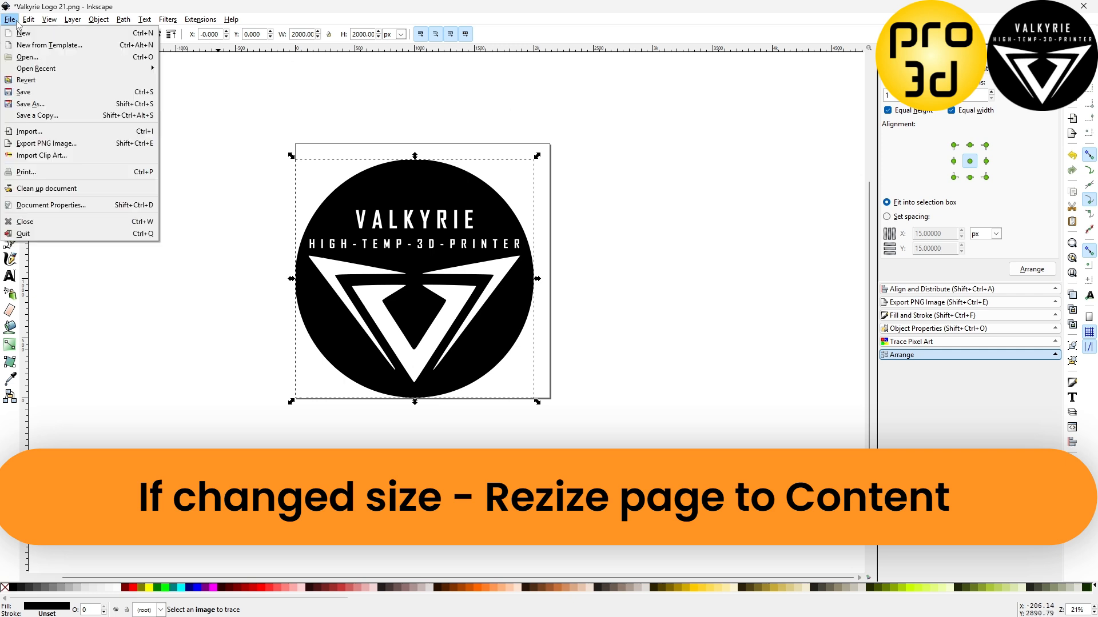
left_click(51, 205)
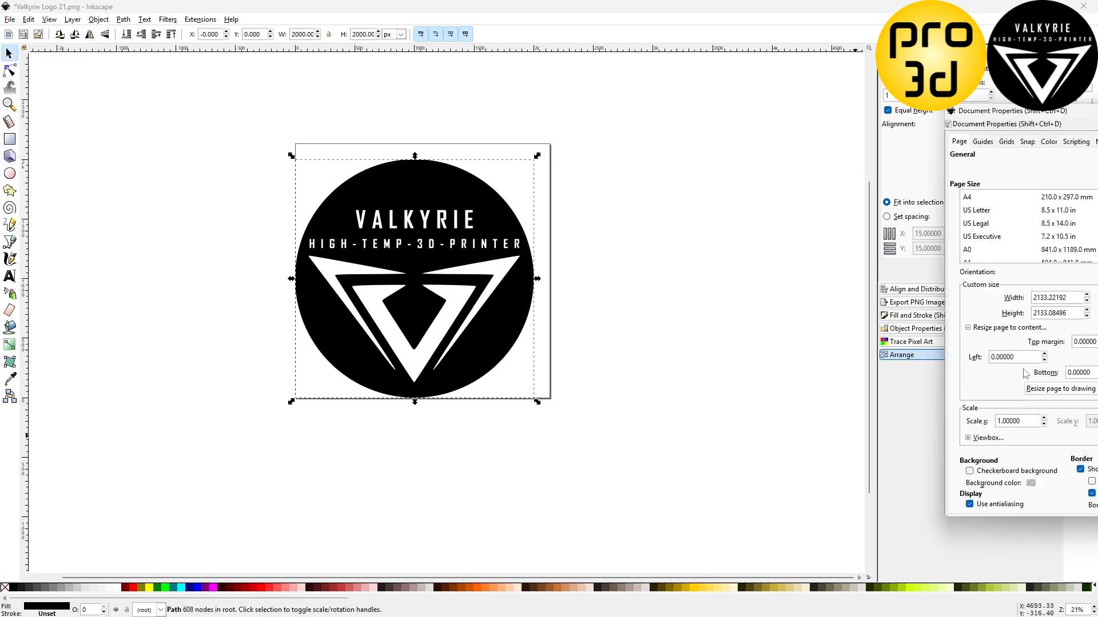
left_click_drag(1084, 116, 818, 98)
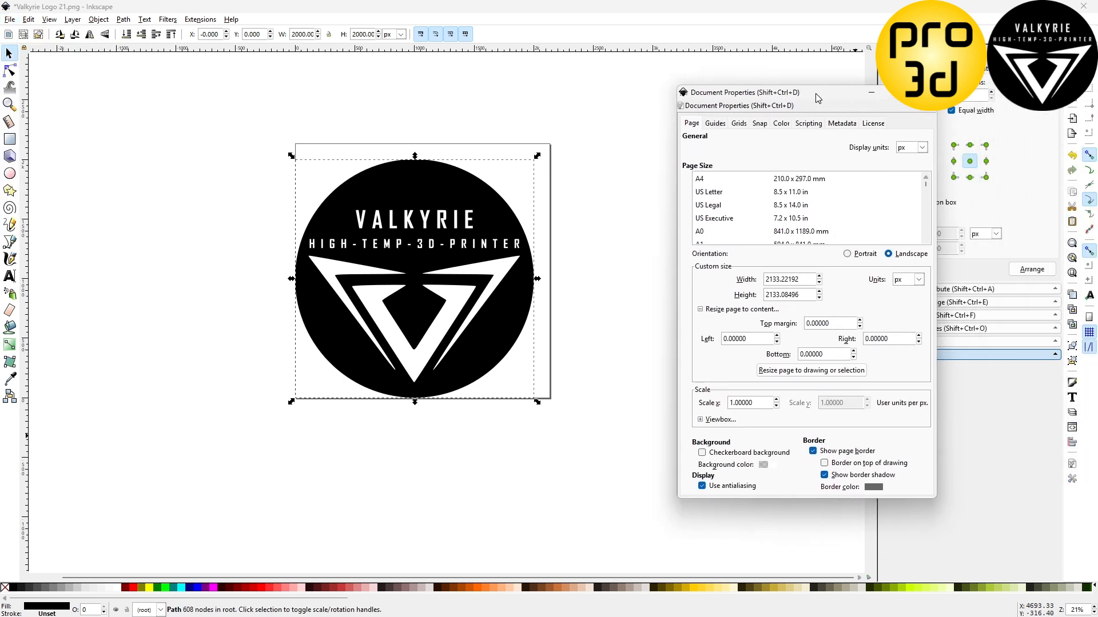
left_click(812, 370)
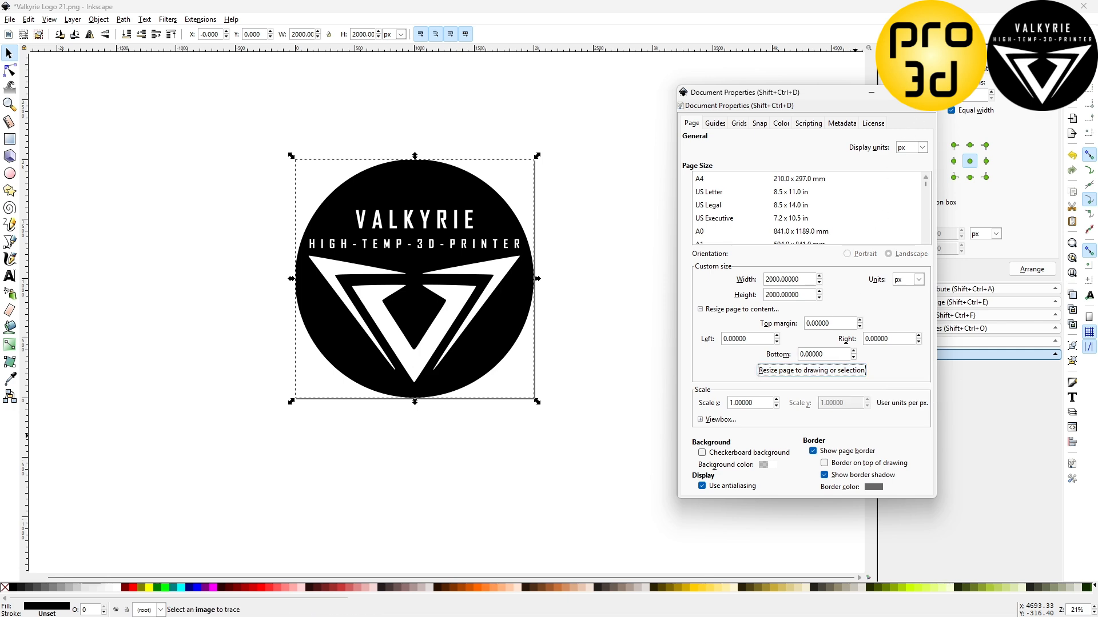
left_click(929, 106)
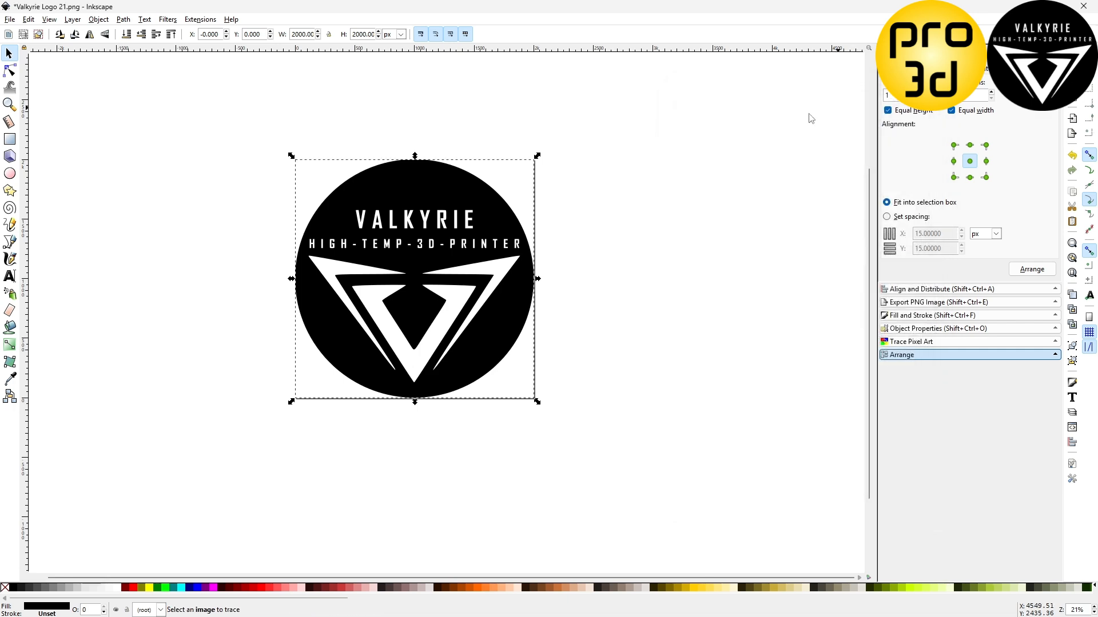
Centre the logo on the page's upper-left corner by setting its X position to -1000 px and Y to 1000 px.
double_click(212, 35)
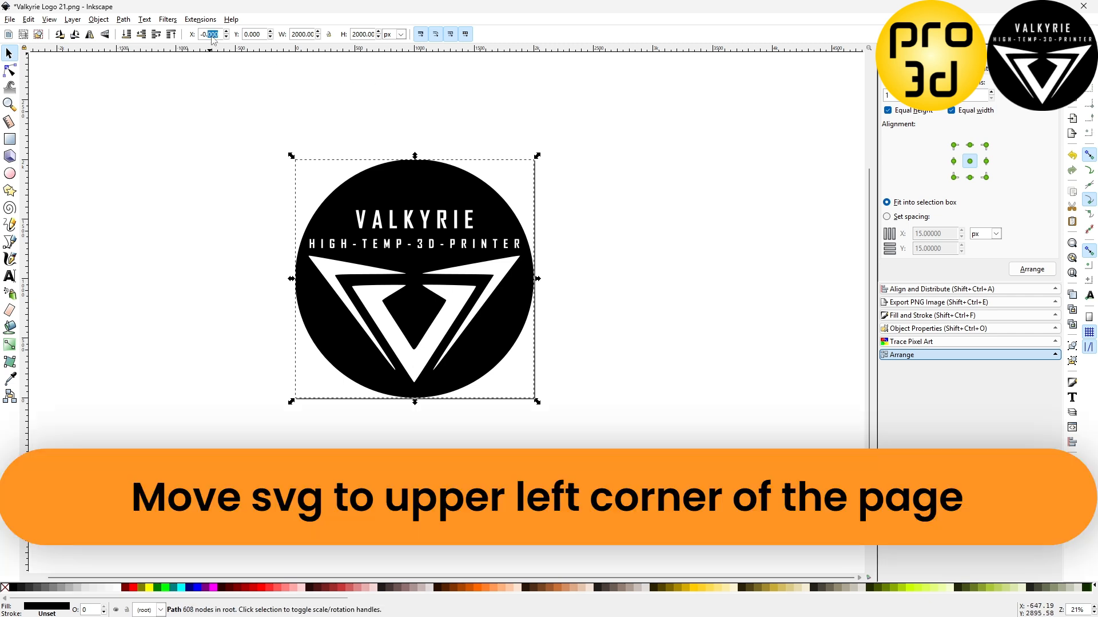
type("-1000")
key("Tab")
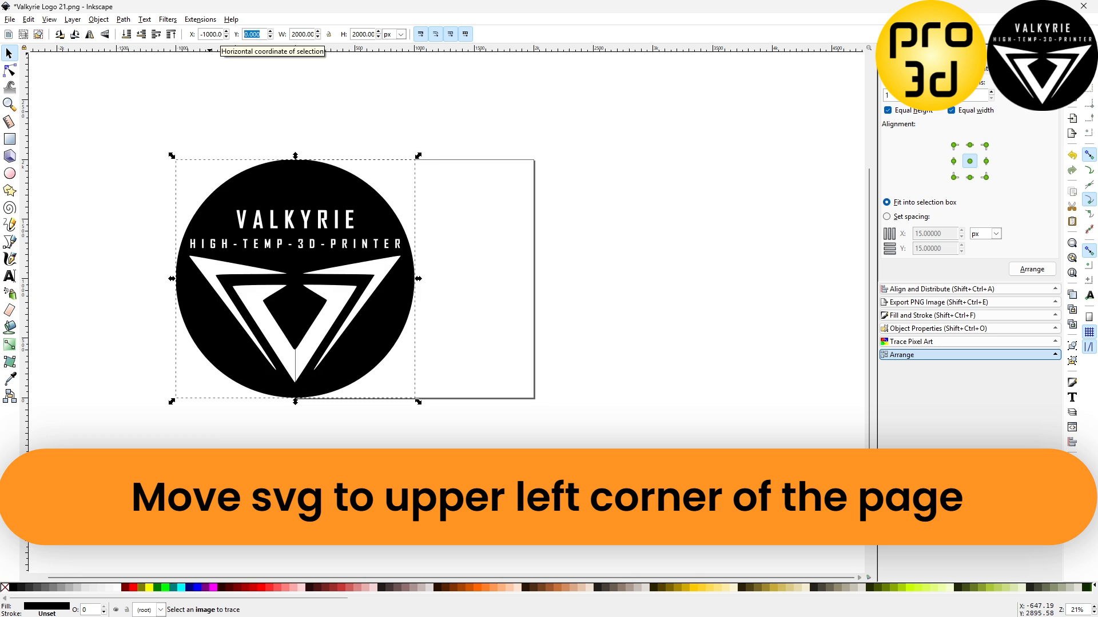
type("1")
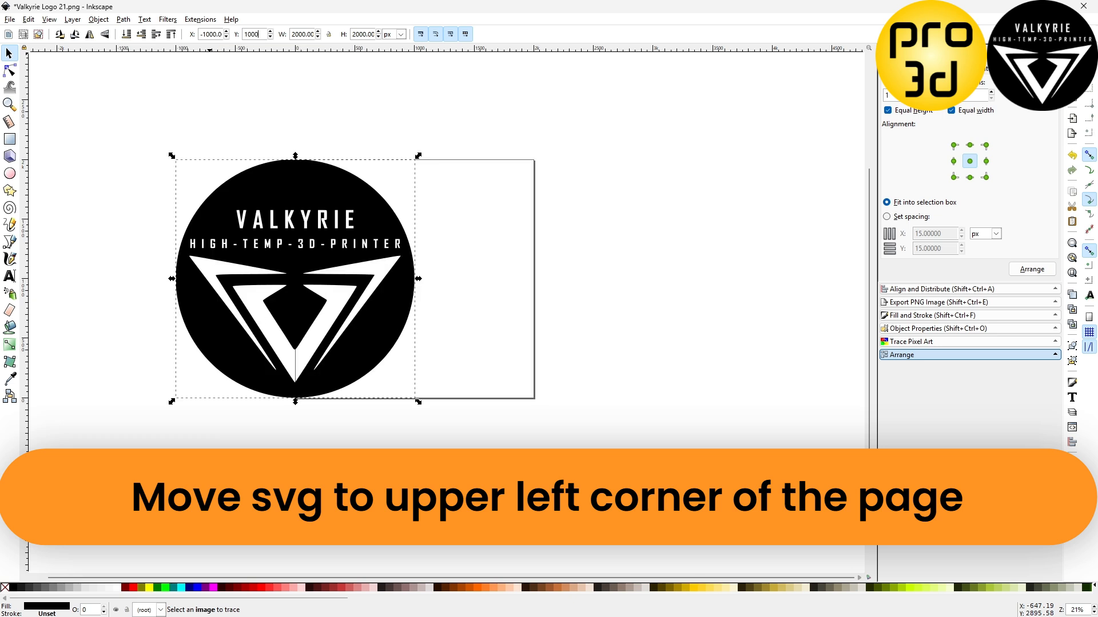
type("000")
key("Return")
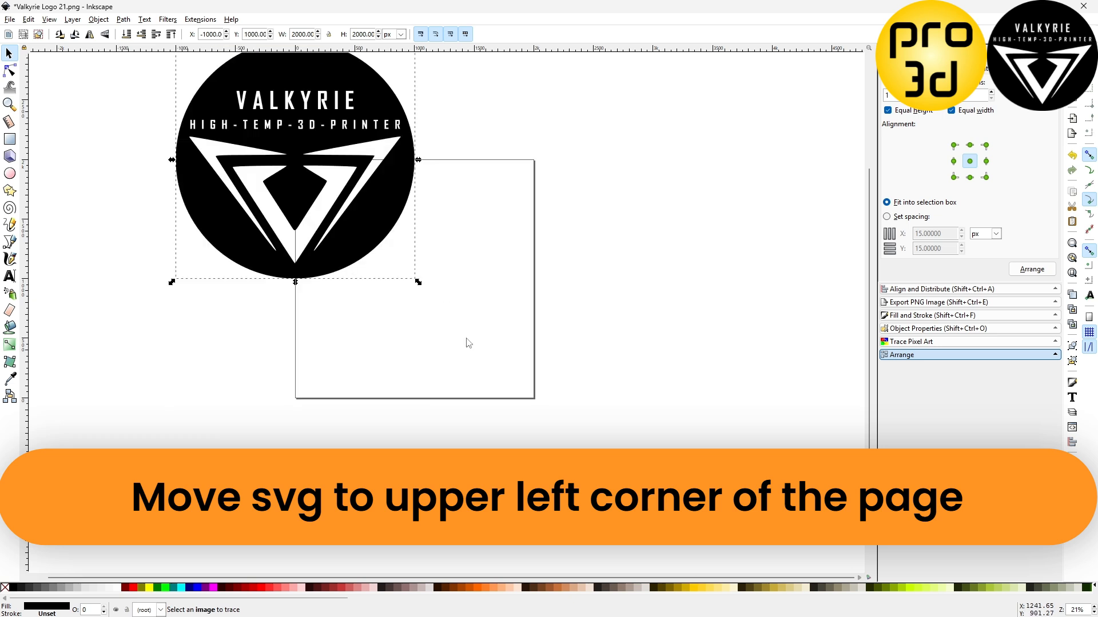
Save the document in Inkscape SVG format as Valkyrie Logo 23.svg, then close Inkscape and switch to Autodesk Fusion.
scroll(483, 384, "up", 2)
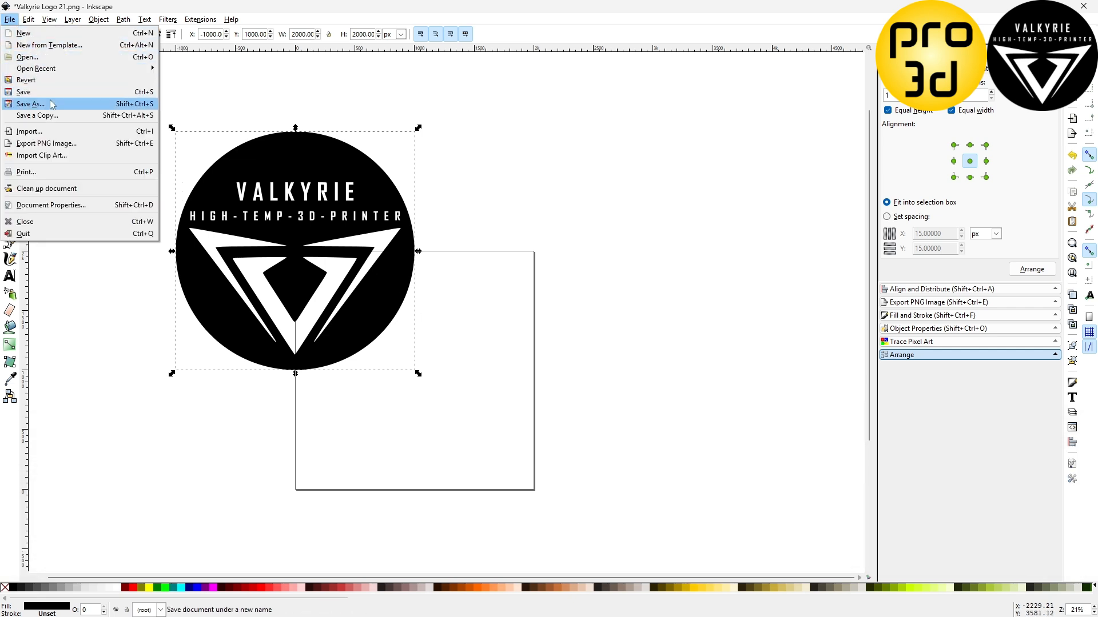
left_click(50, 104)
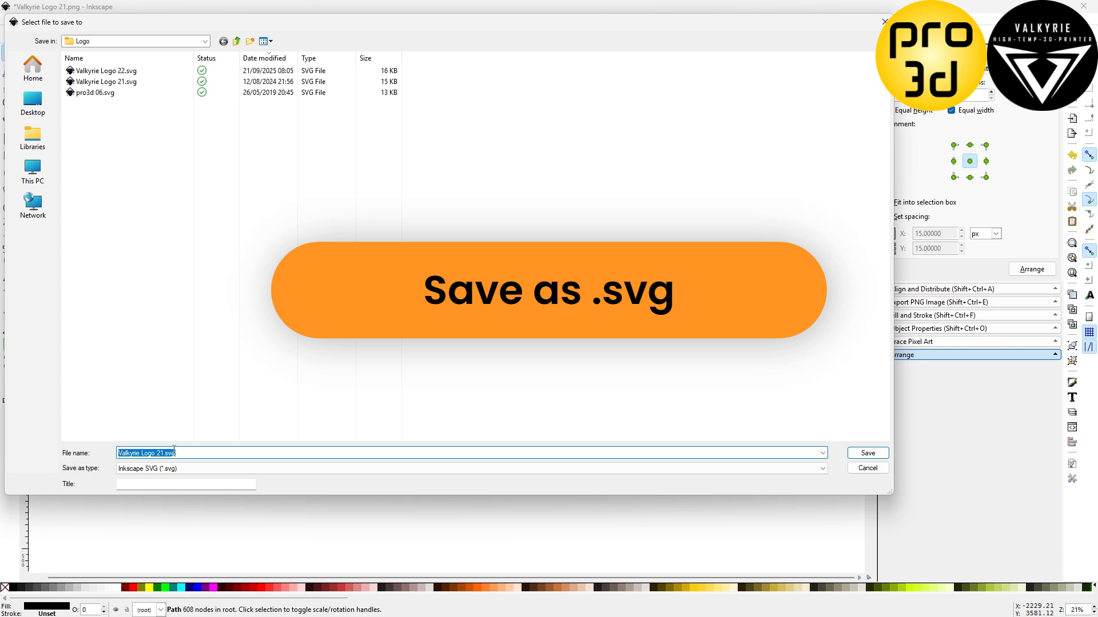
left_click(162, 454)
left_click(248, 470)
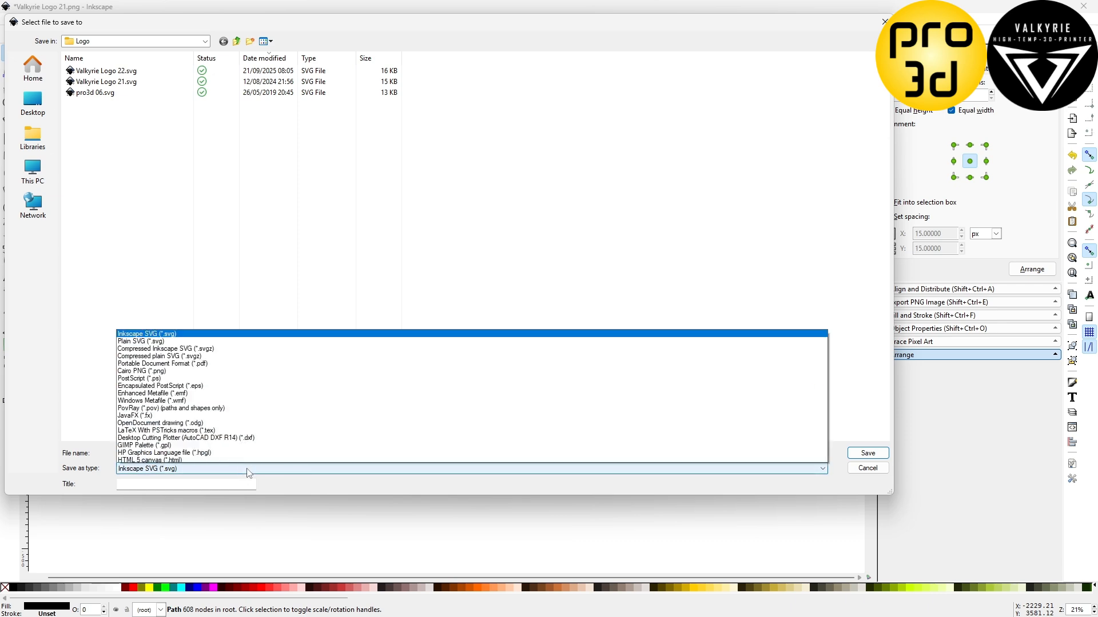
left_click(177, 270)
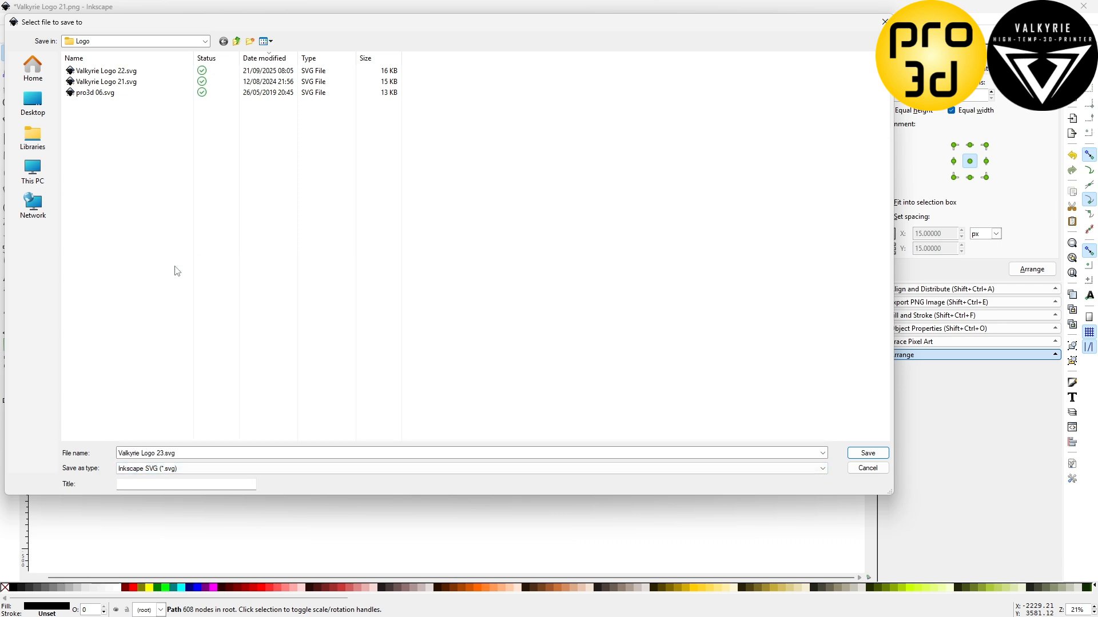
left_click(869, 455)
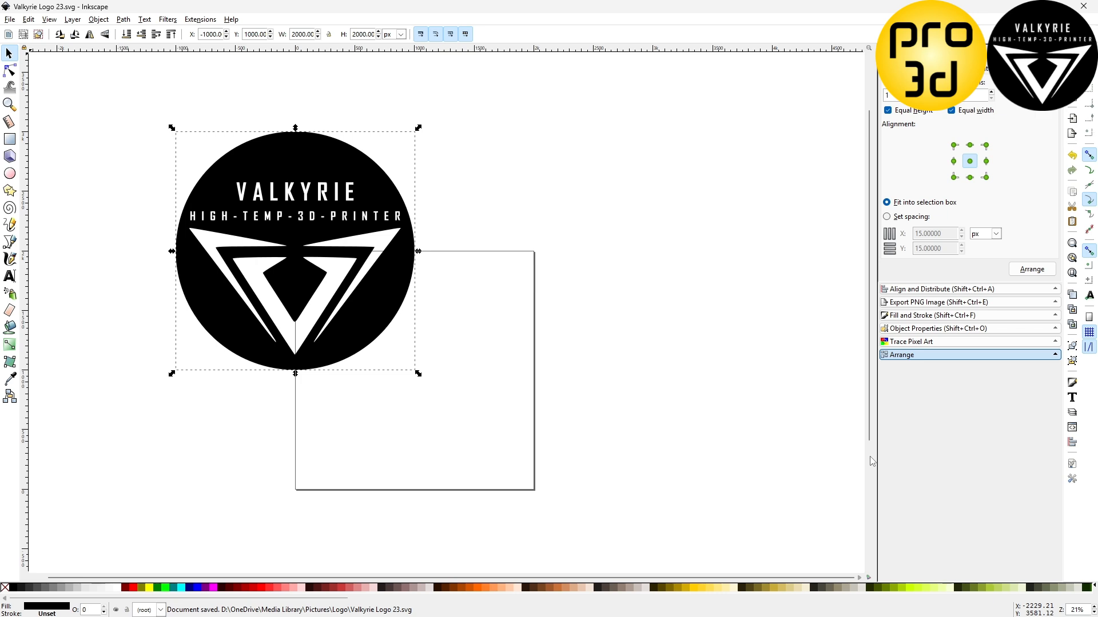
left_click(1083, 7)
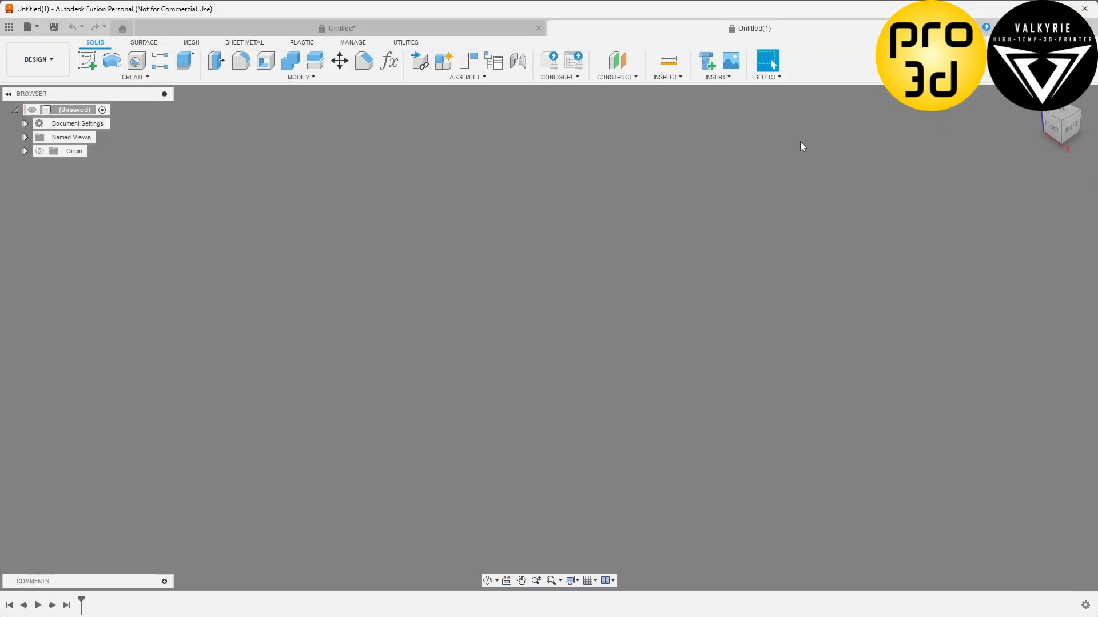
Sketch on the horizontal origin plane, inserting Valkyrie Logo 23.svg from the computer at zero offset and scale 1.00, and finish the sketch.
left_click(92, 69)
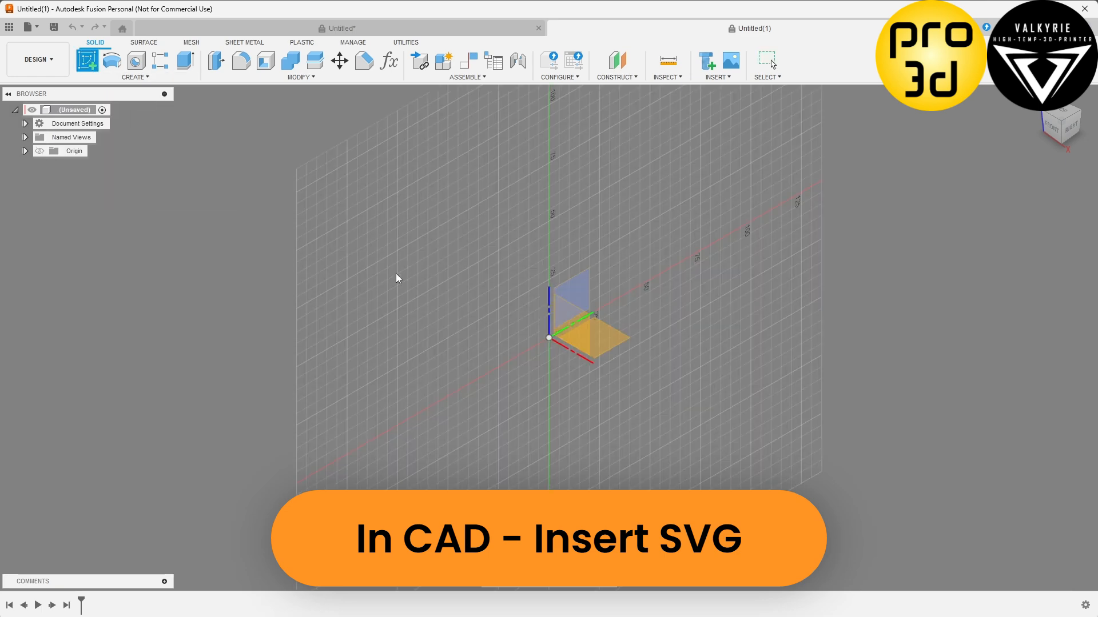
left_click(610, 352)
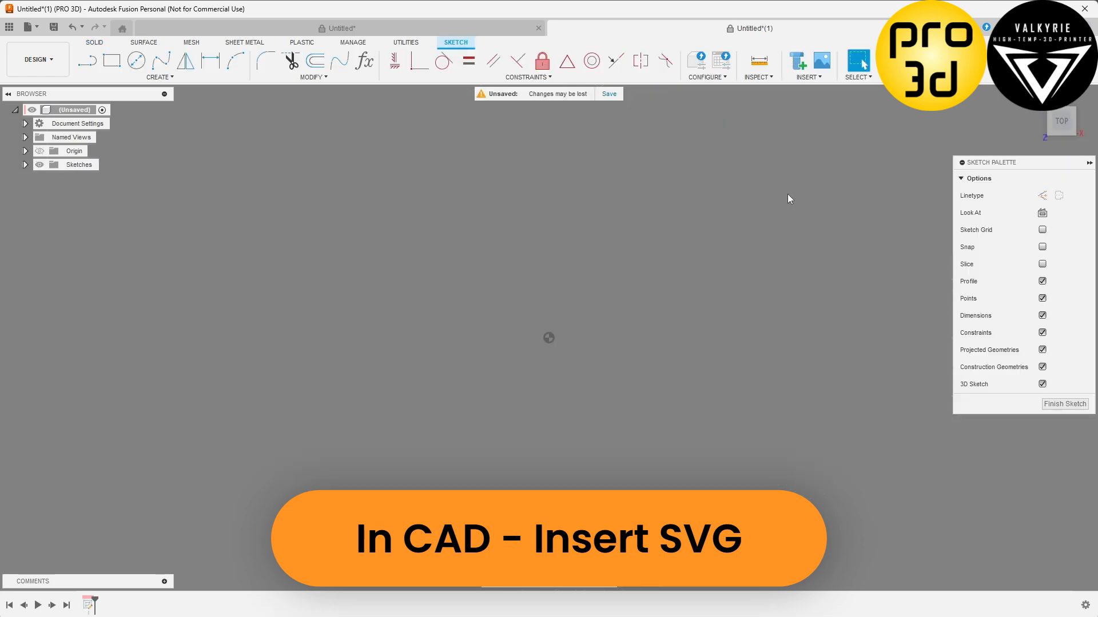
left_click(802, 79)
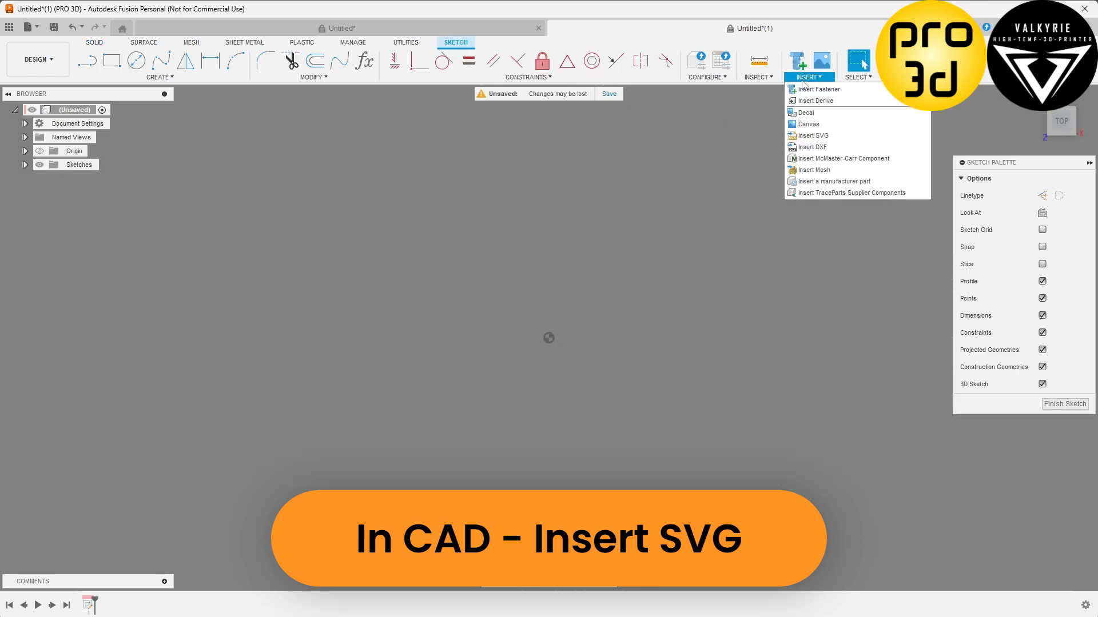
left_click(811, 136)
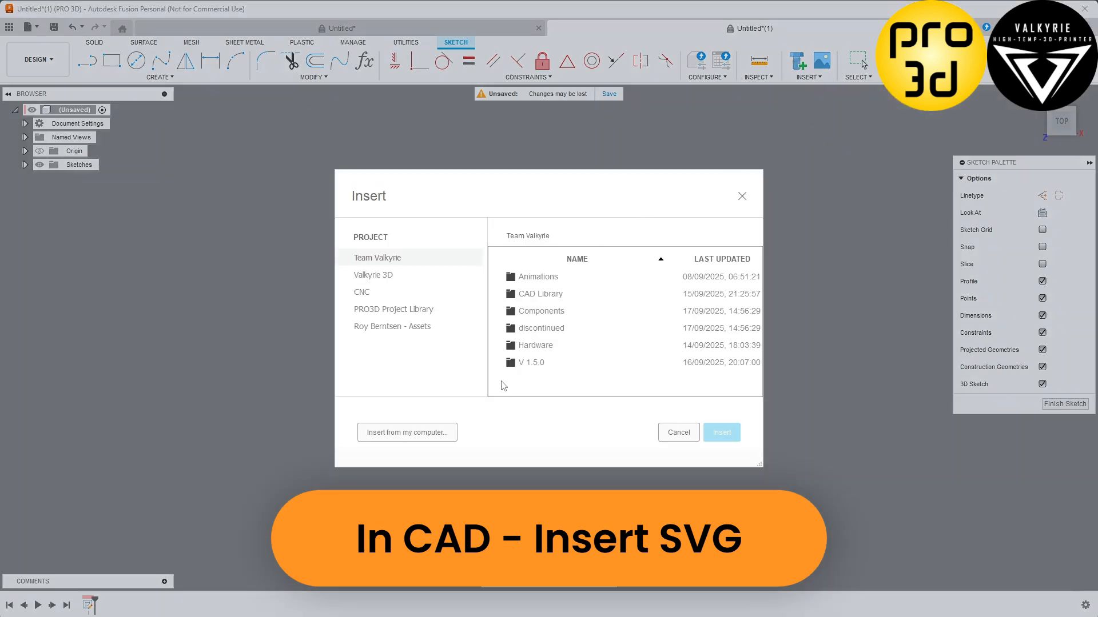
left_click(443, 433)
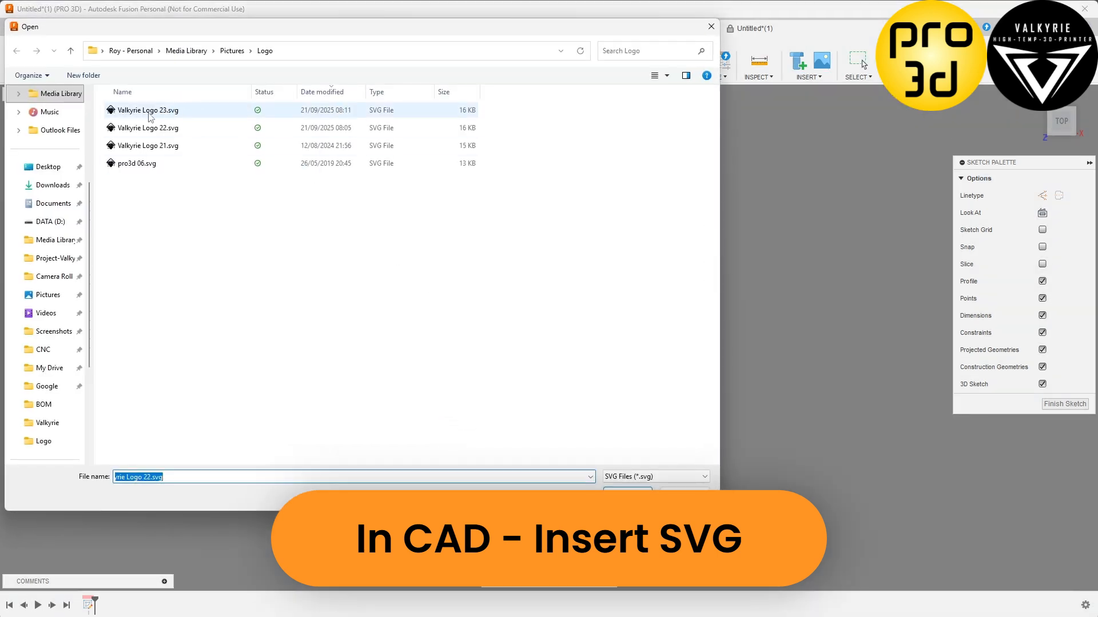
left_click(148, 111)
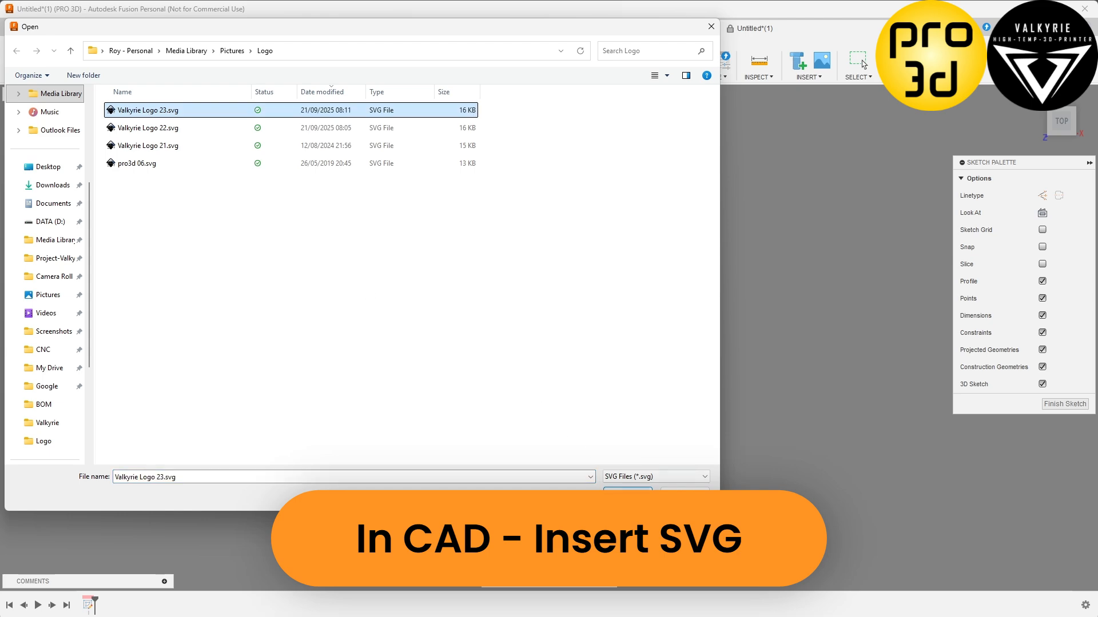
left_click(618, 489)
scroll(572, 372, "down", 5)
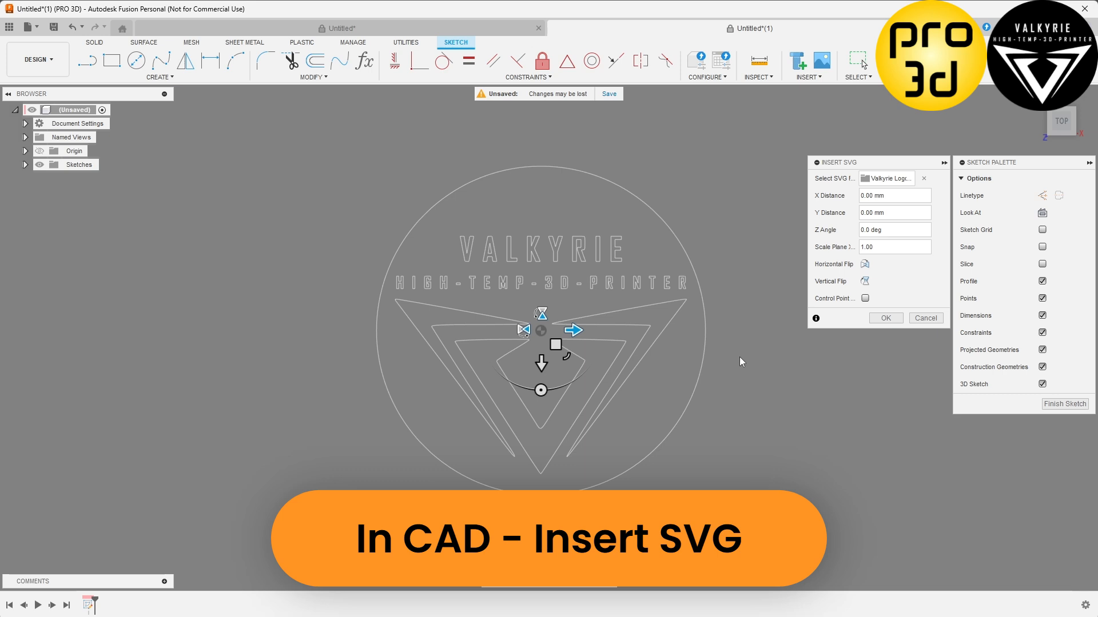
left_click(885, 319)
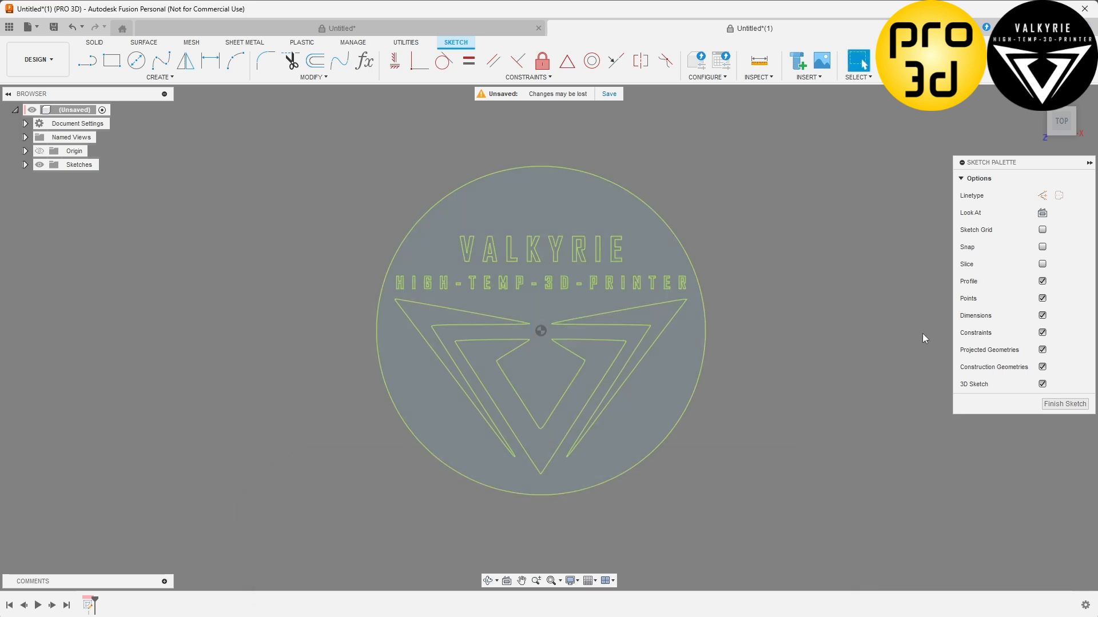
left_click(1064, 404)
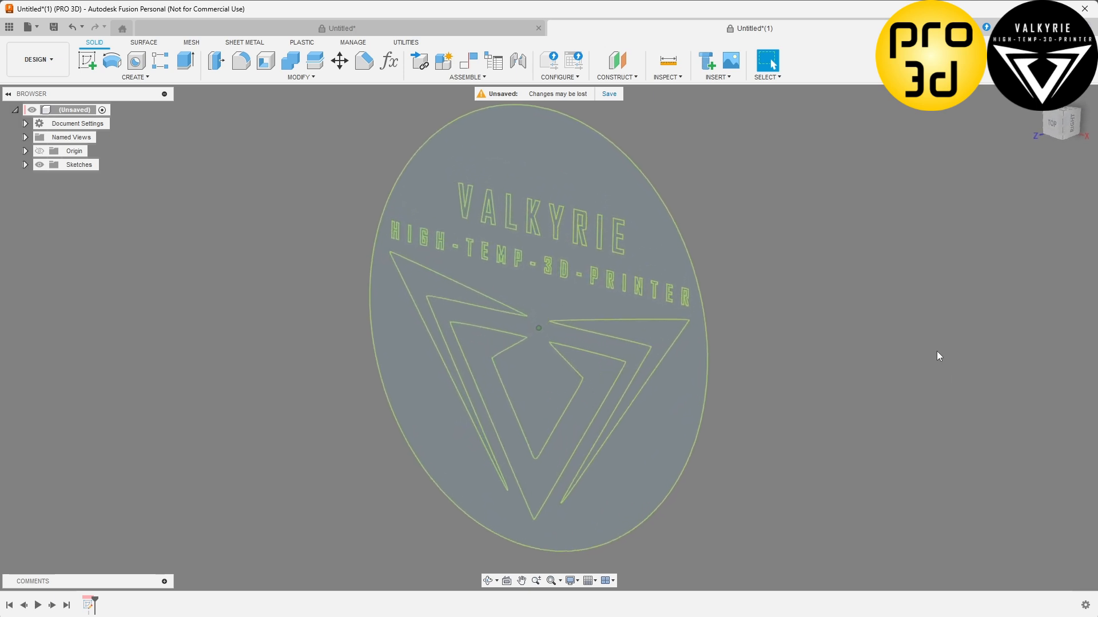
Extrude the circular logo background and the enclosed areas inside the letters A, P, D and P by 3 mm as a new body.
left_click(182, 58)
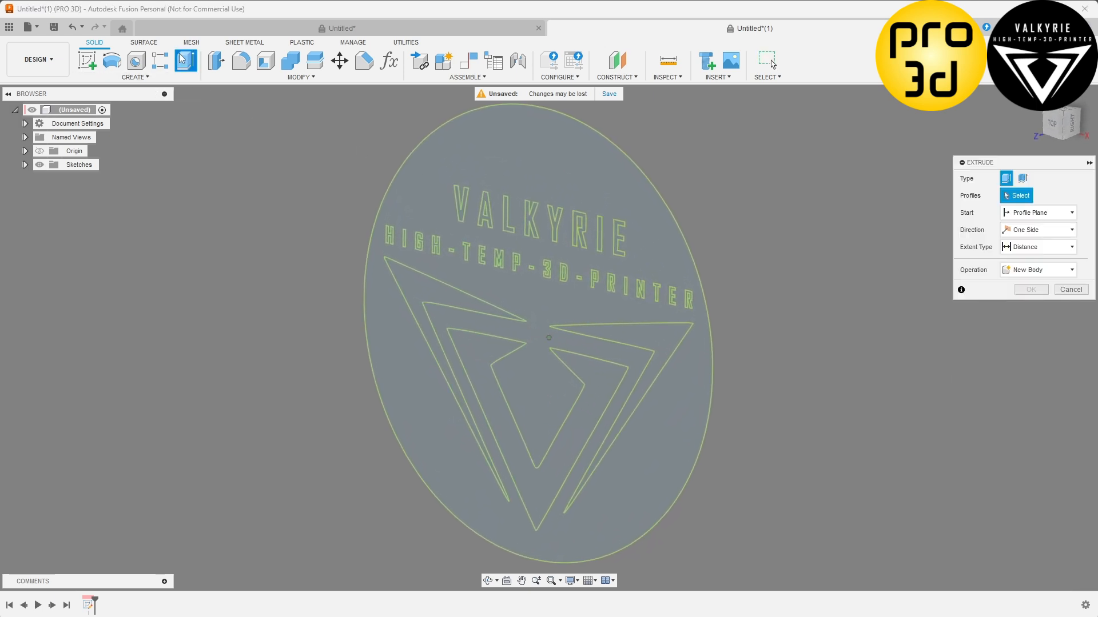
left_click(559, 171)
scroll(547, 191, "up", 5)
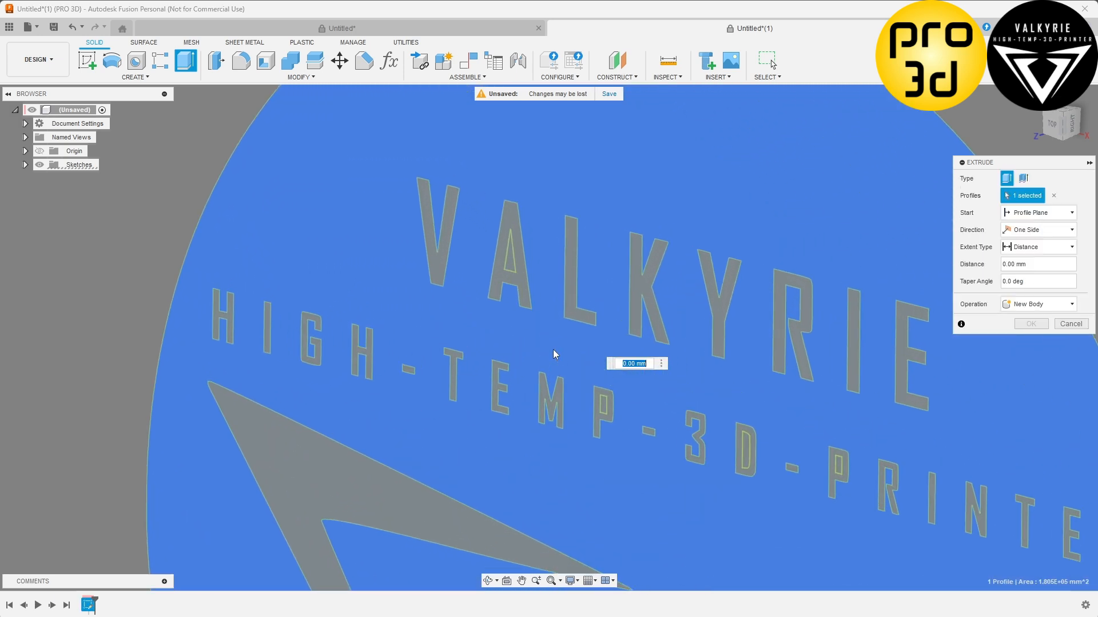
scroll(553, 349, "up", 2)
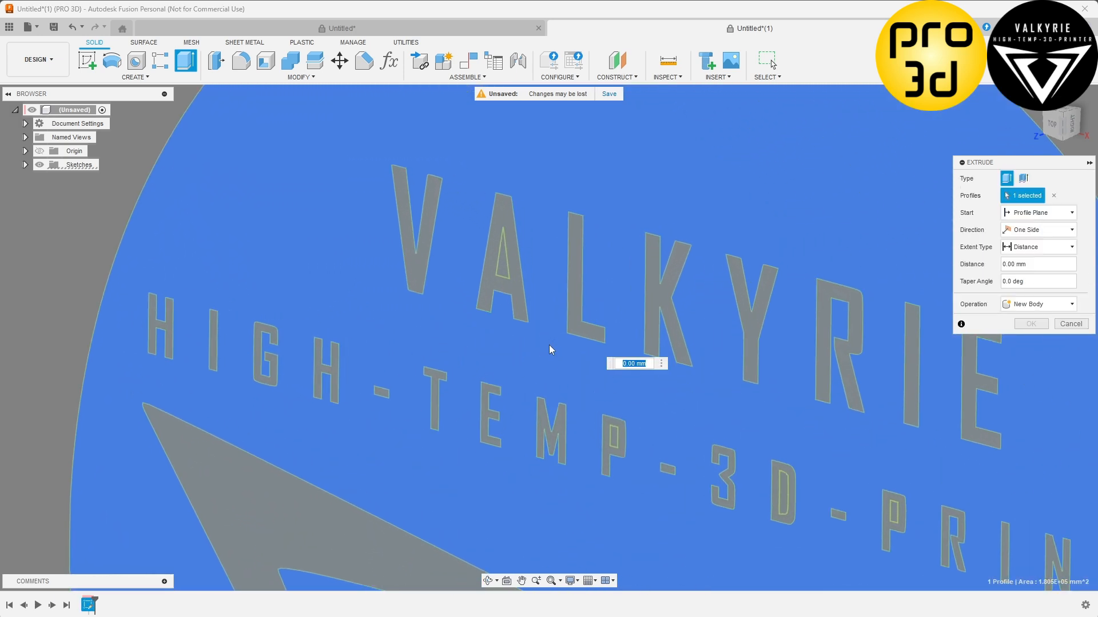
left_click(504, 265)
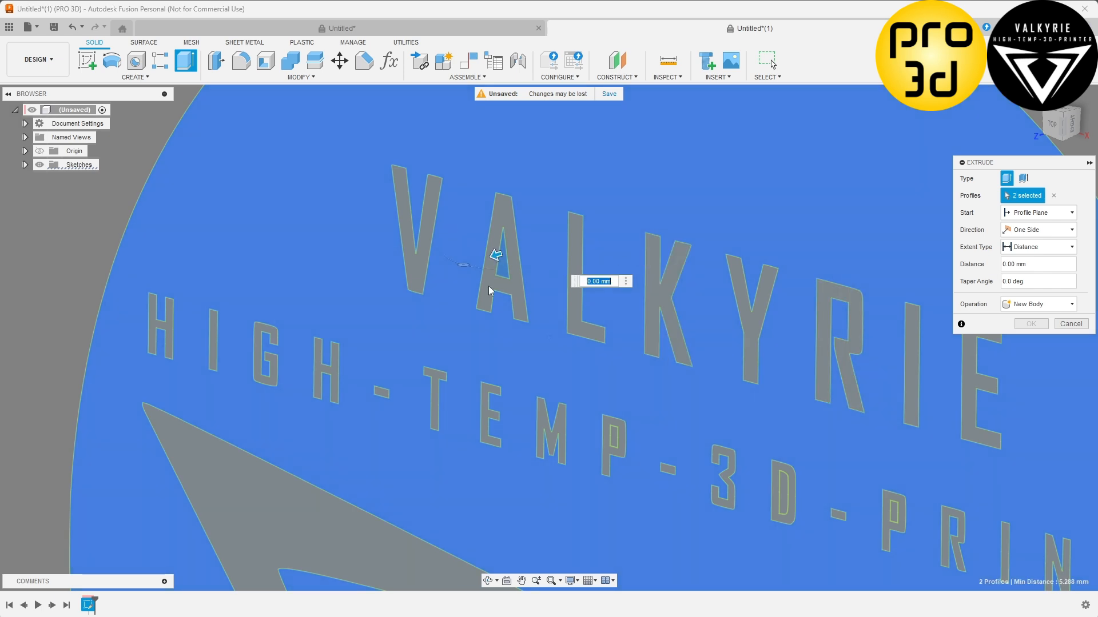
left_click(610, 439)
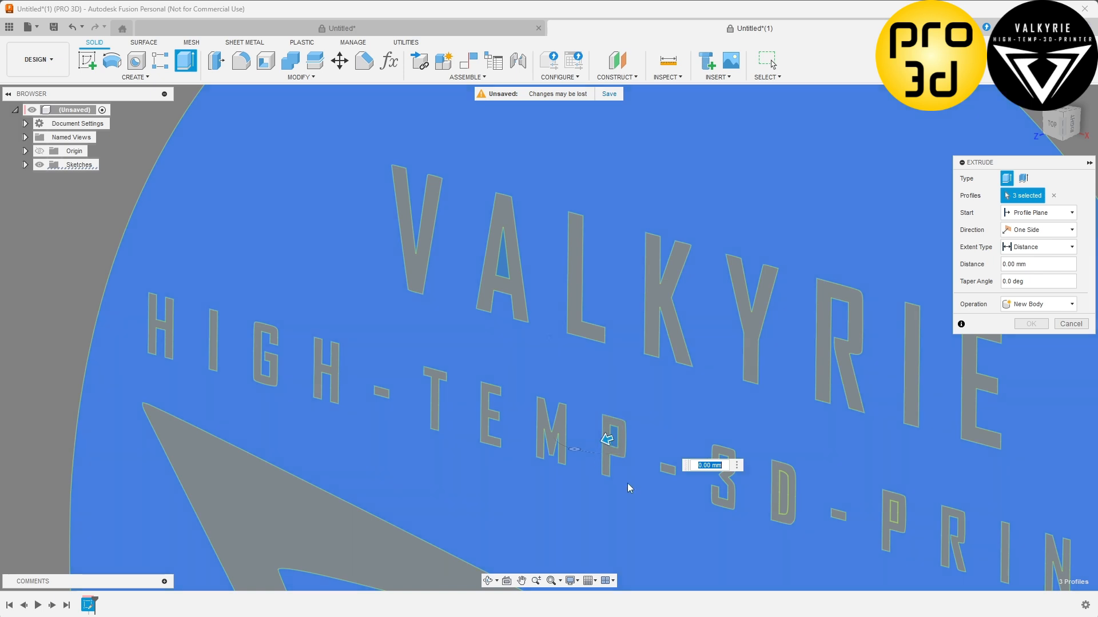
left_click(790, 504)
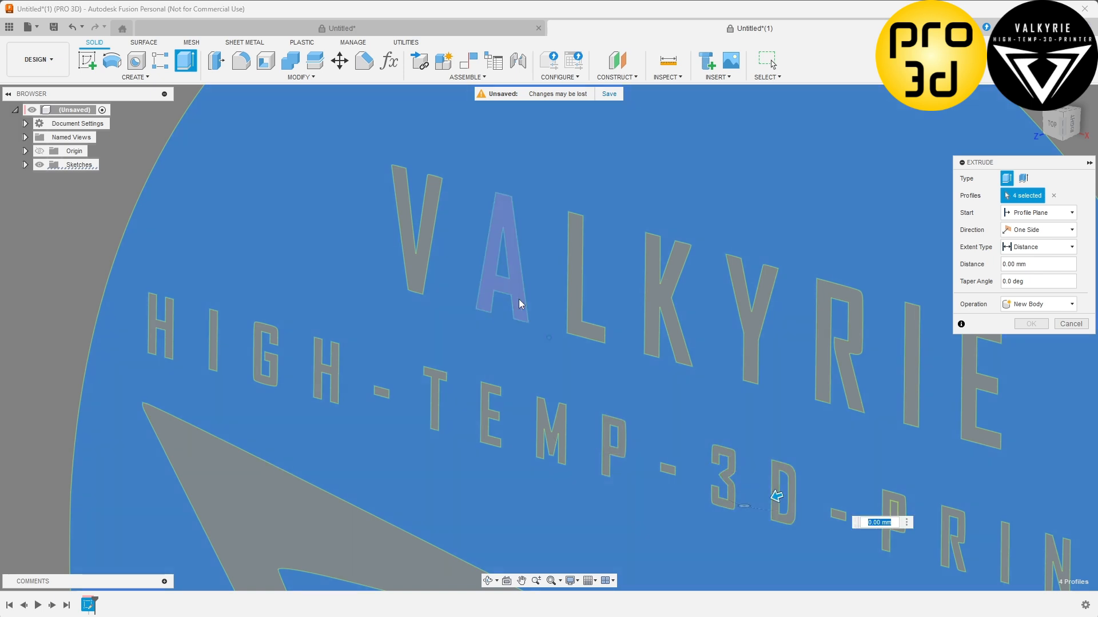
scroll(497, 280, "down", 2)
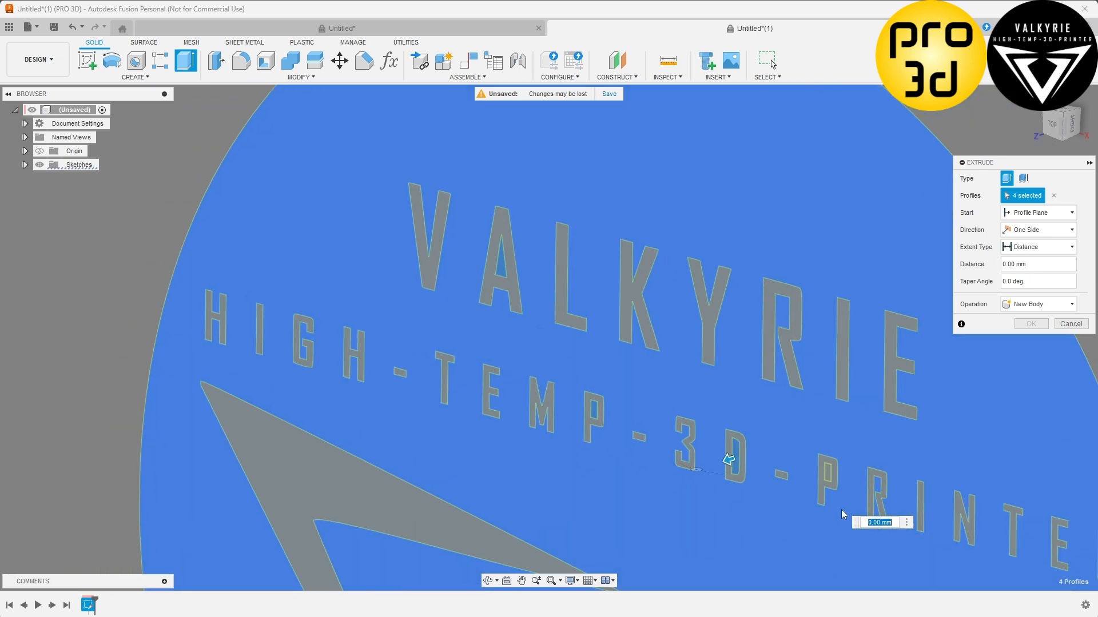
left_click(820, 471)
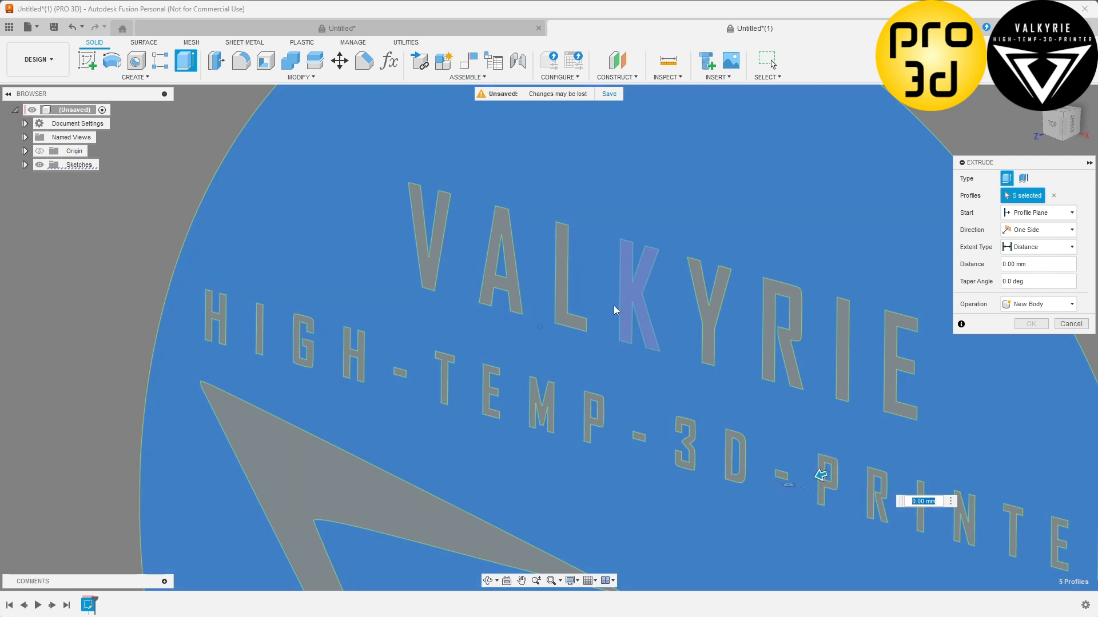
scroll(550, 223, "down", 5)
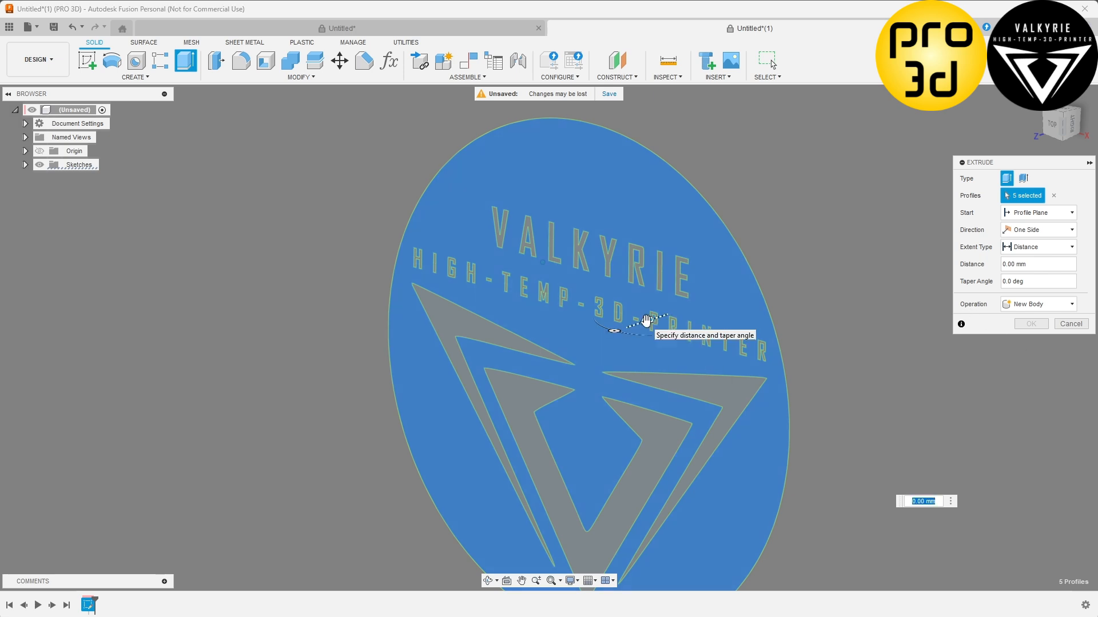
type("3")
scroll(646, 321, "down", 2)
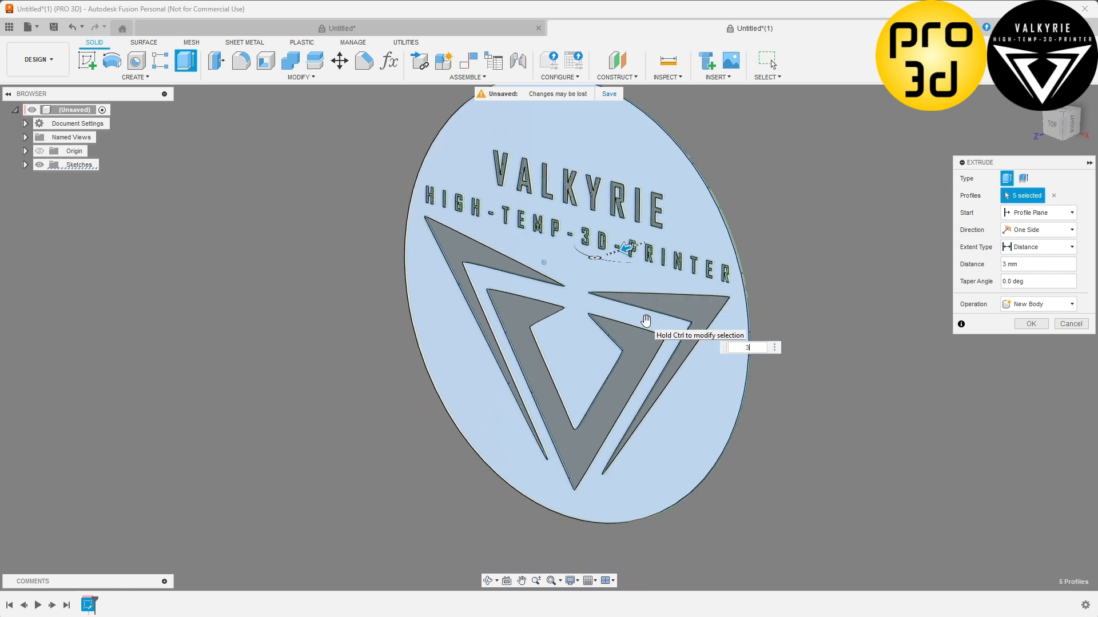
key("Return")
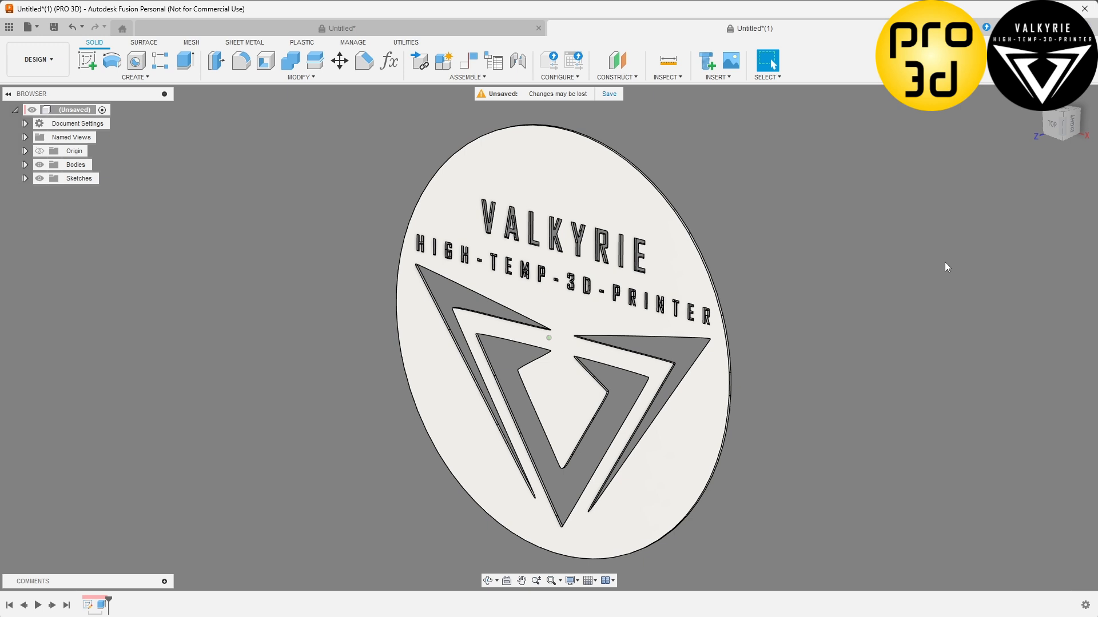
Apply the Plastic - Translucent Glossy (Red) appearance to the extruded logo body.
key("a")
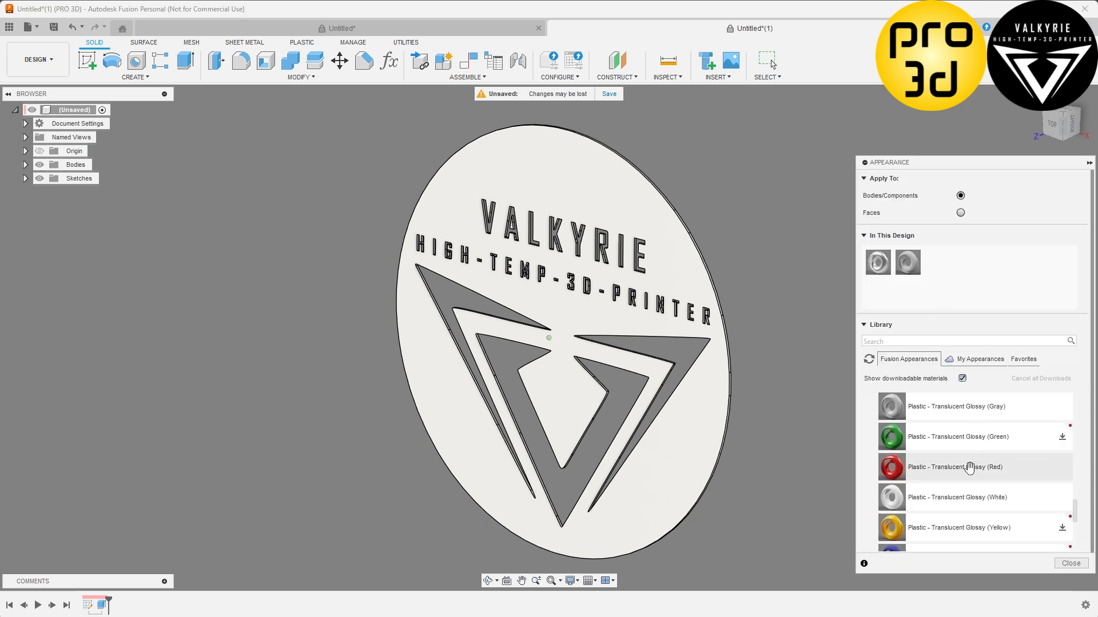
left_click_drag(969, 467, 914, 269)
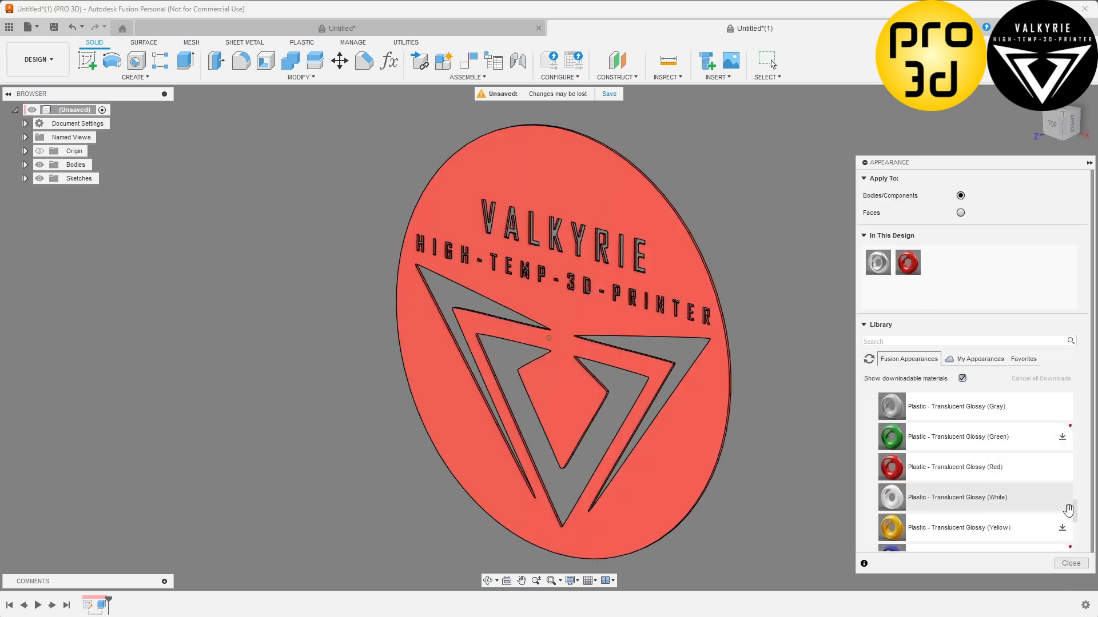
left_click(1071, 563)
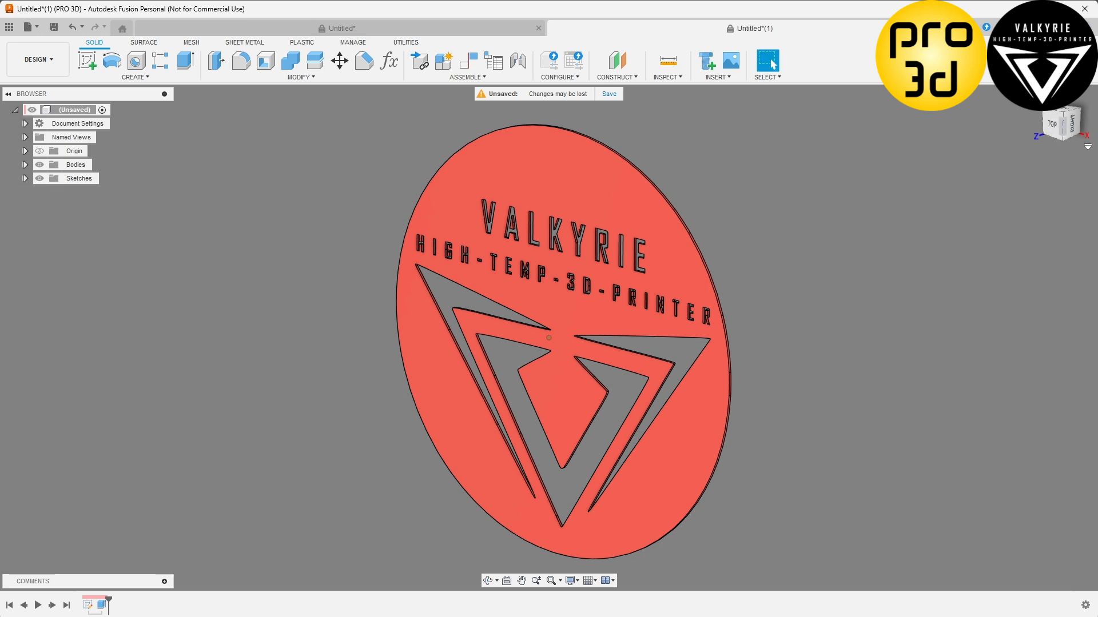
left_click(1033, 105)
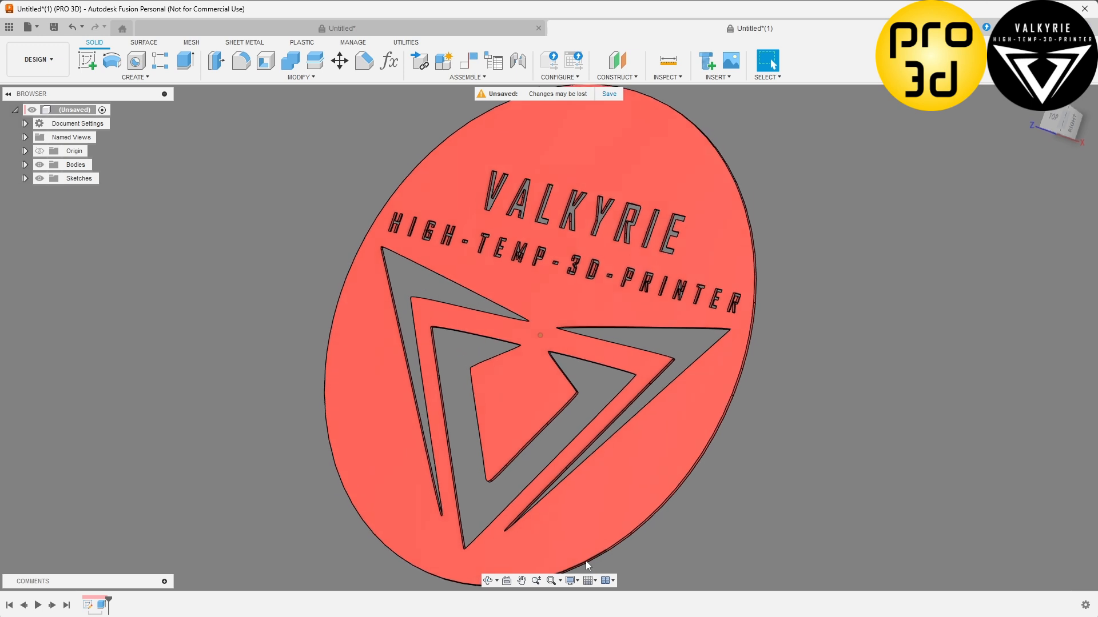
left_click(551, 581)
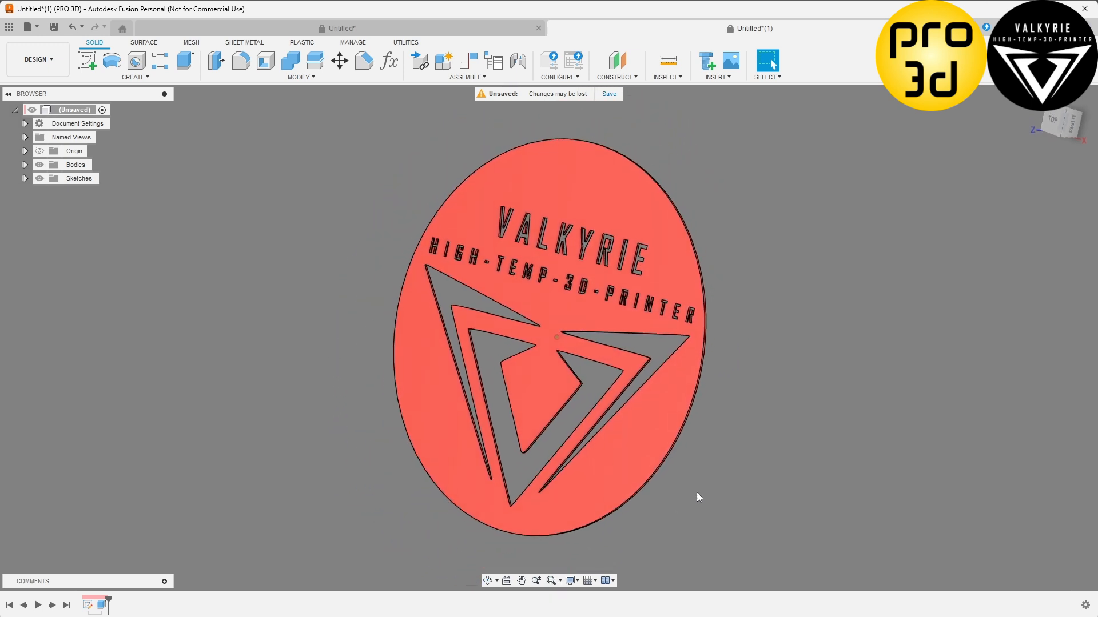
left_click(551, 581)
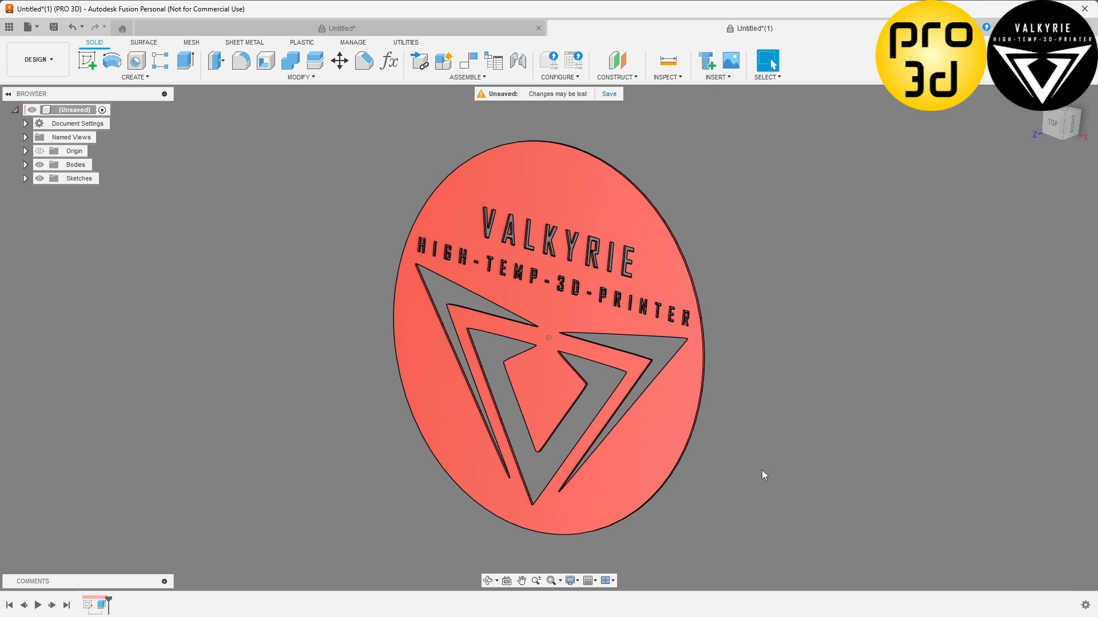